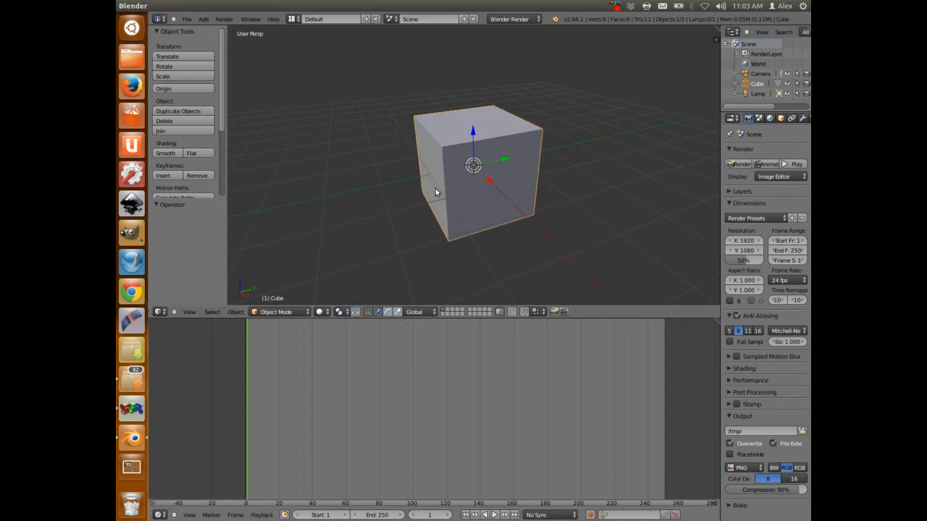
Step: Change the timeline area to the UV/Image Editor and put the cube in Edit Mode
click(159, 515)
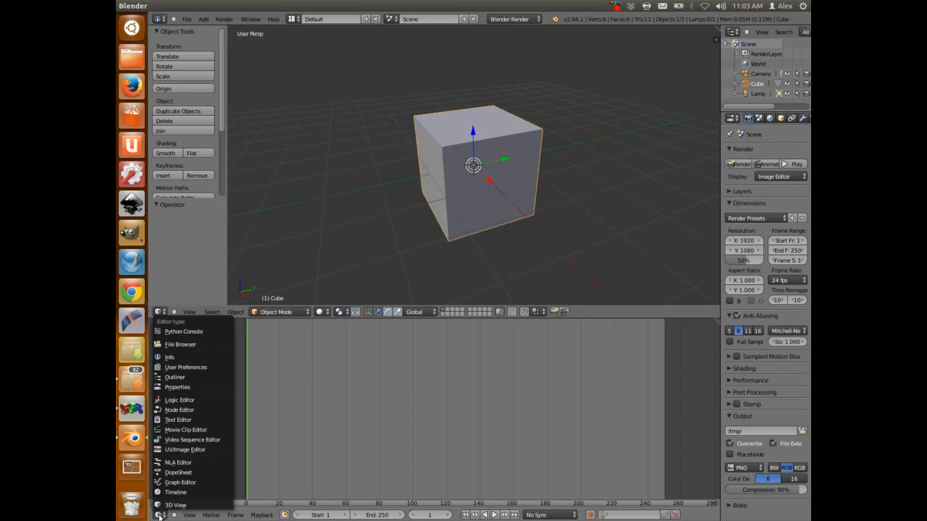
click(190, 451)
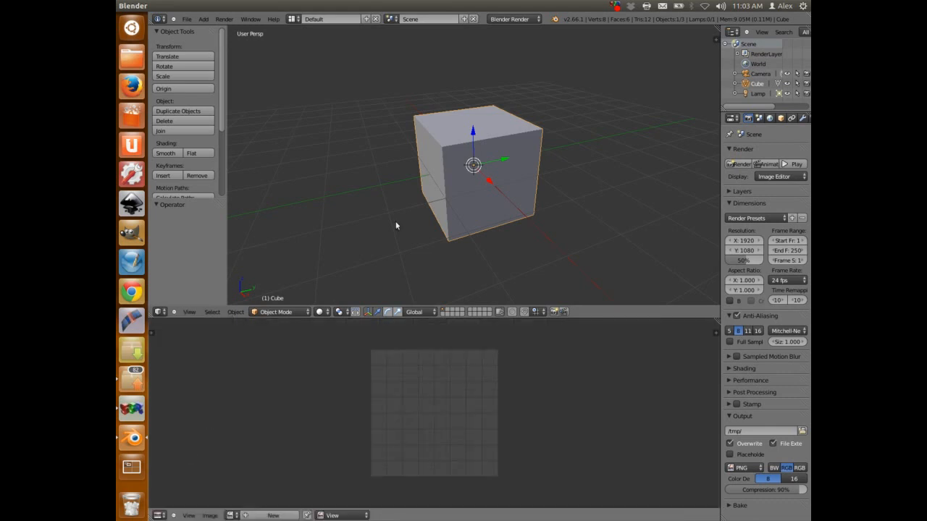
click(516, 158)
scroll(515, 158, up, 1)
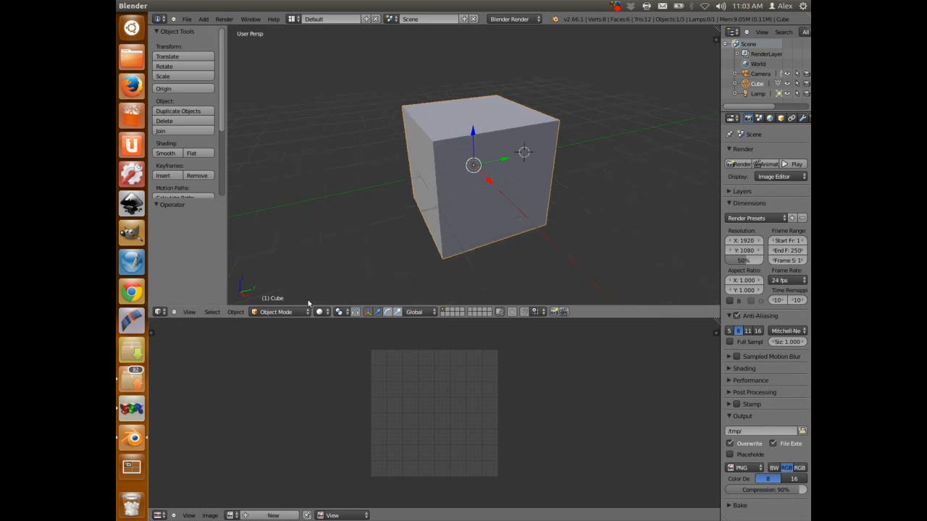
click(279, 312)
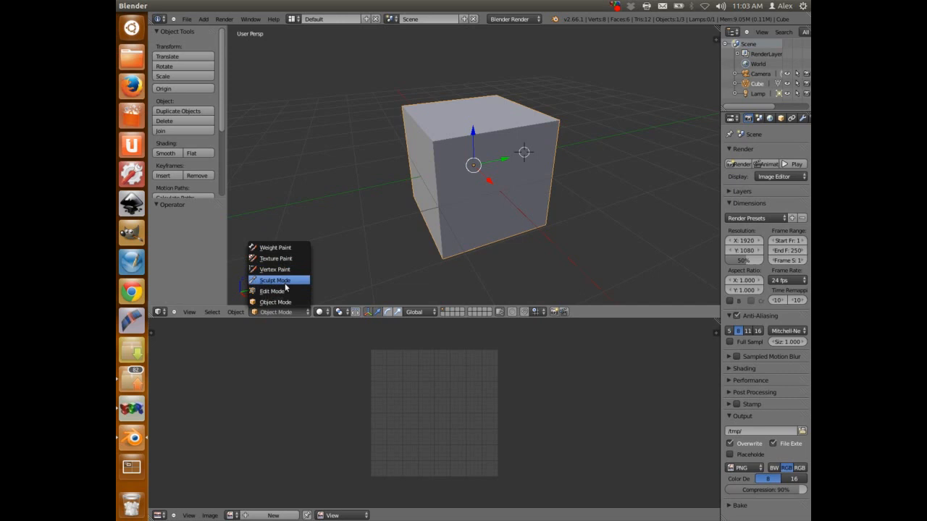
click(289, 291)
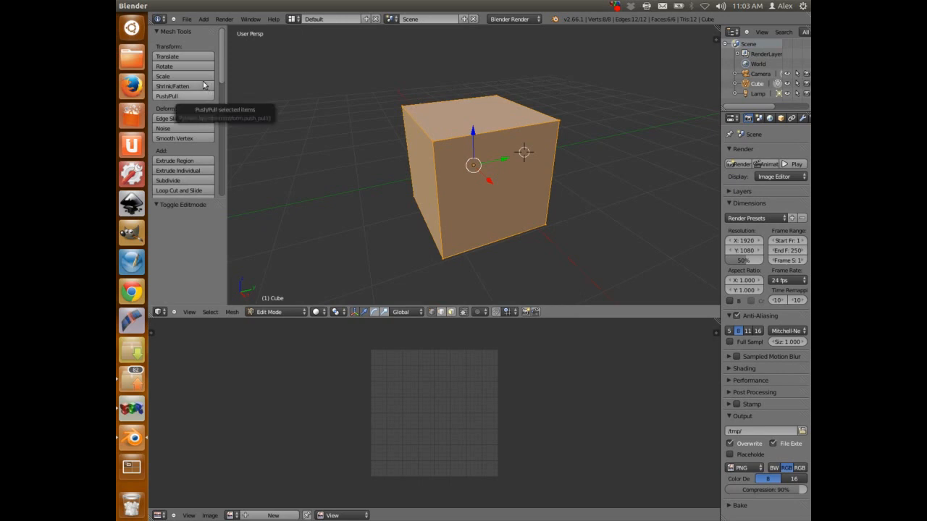
Step: Unwrap the cube with Smart UV Project using angle limit 66.00, island margin 0.00 and area weight 0.00
scroll(202, 91, down, 2)
scroll(202, 90, down, 8)
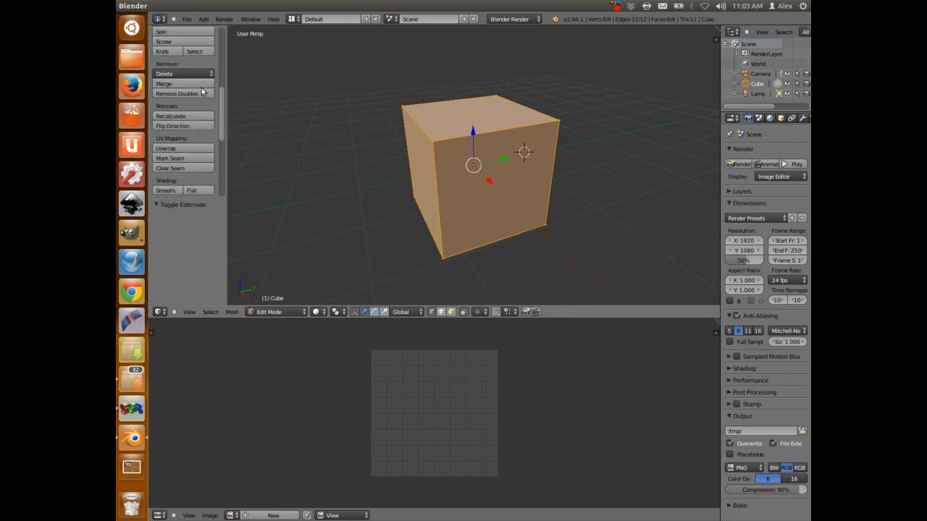
scroll(201, 87, down, 1)
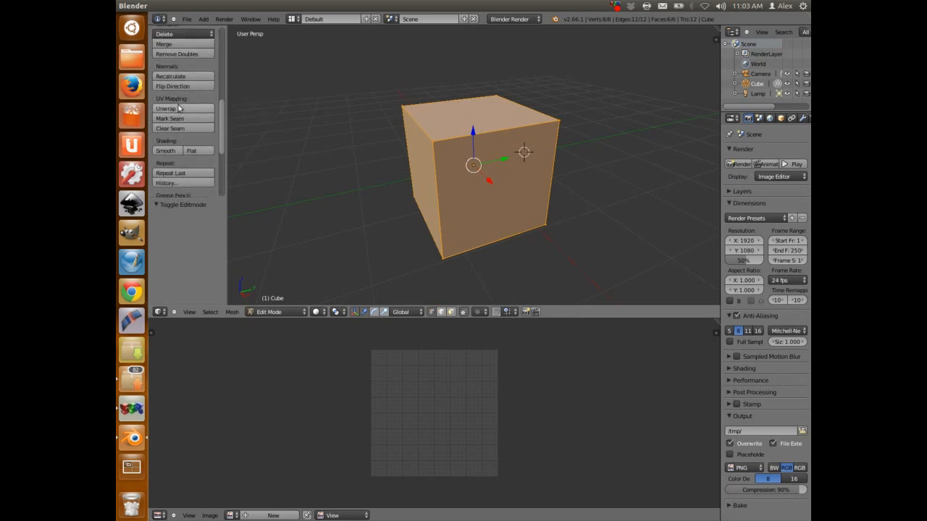
click(179, 108)
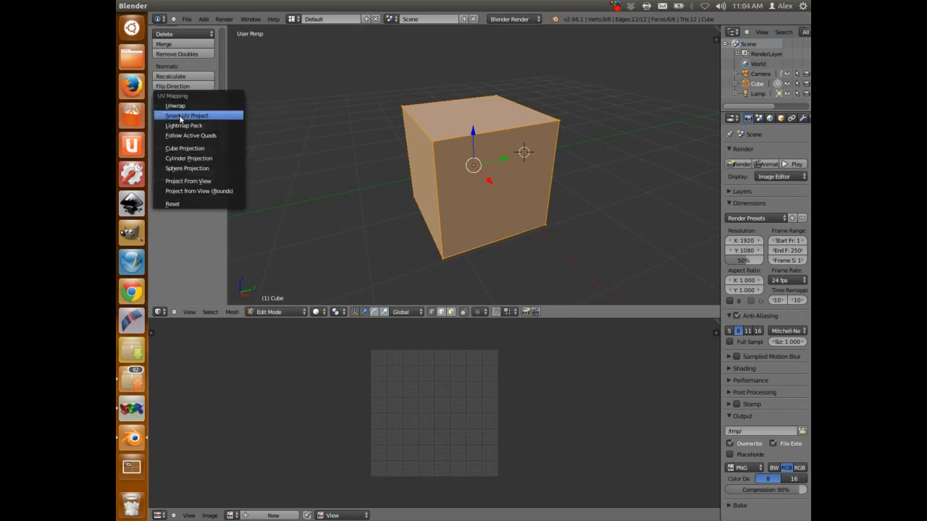
click(180, 116)
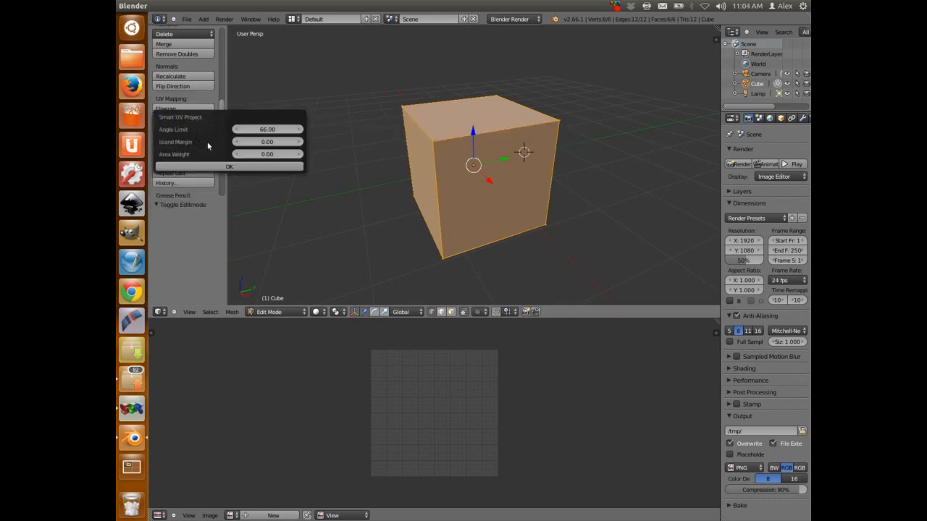
click(222, 166)
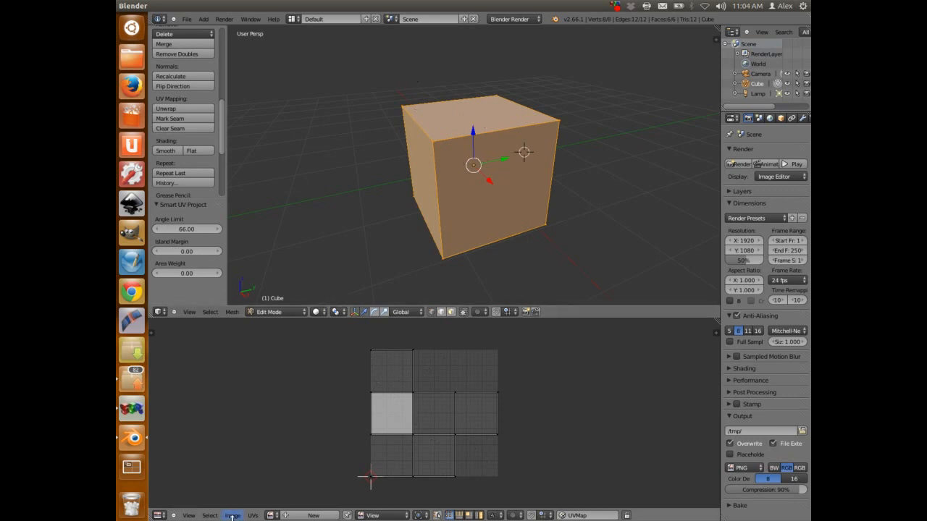
Step: Create a blank black 1024 × 1024 image named untitled with alpha for the cube's UV layout
key(alt+n)
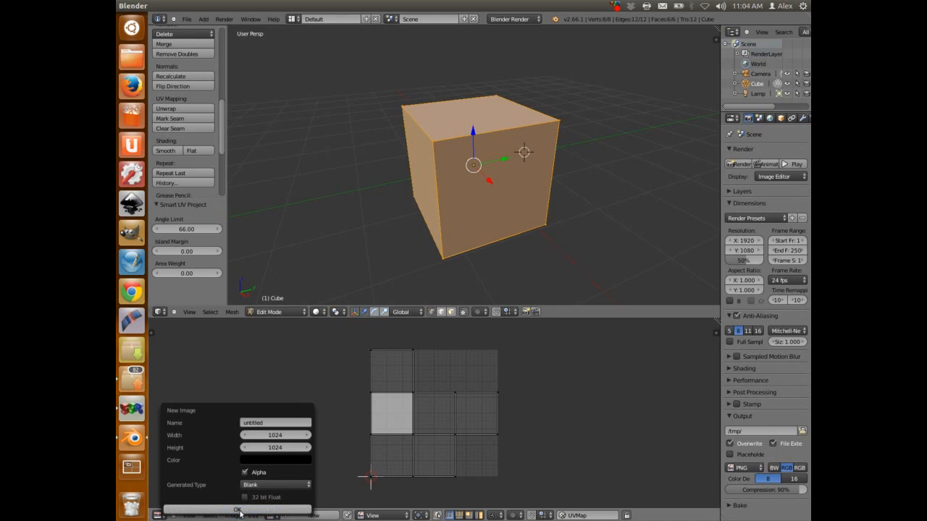
click(239, 511)
scroll(422, 391, down, 5)
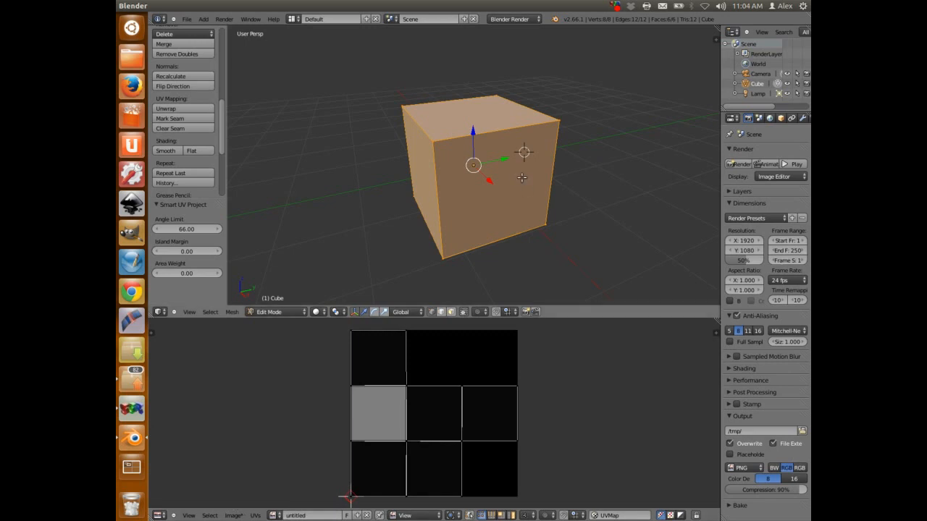
Step: Switch the cube to Texture Paint mode and paint blue strokes freehand across its front and top faces
click(269, 312)
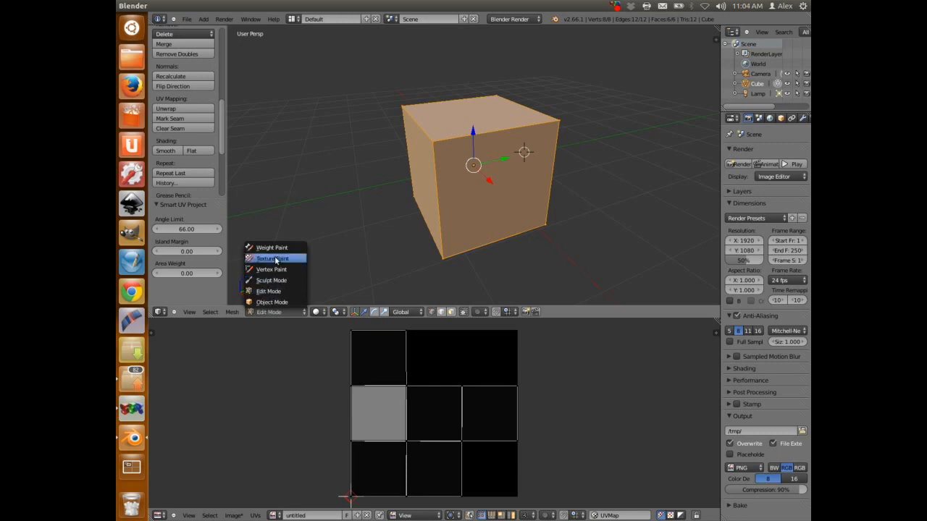
click(272, 258)
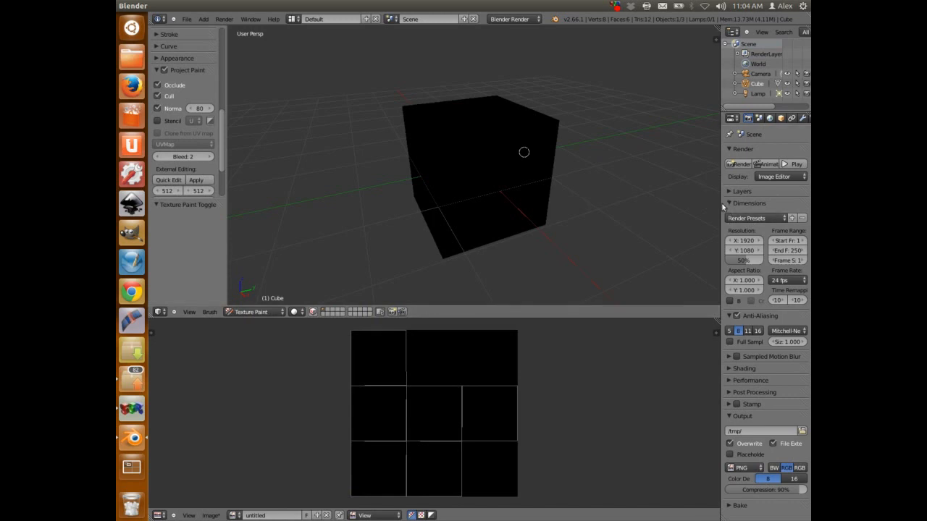
drag(721, 204, 700, 204)
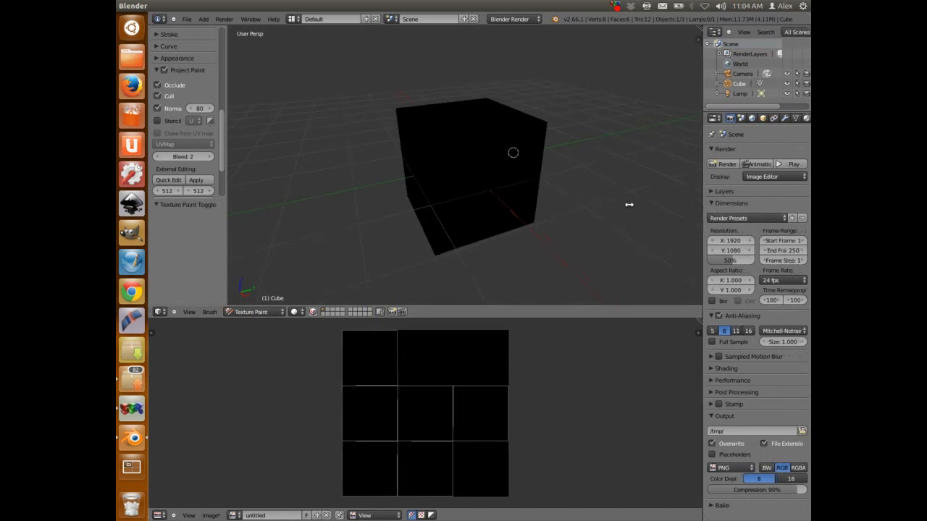
scroll(170, 88, up, 10)
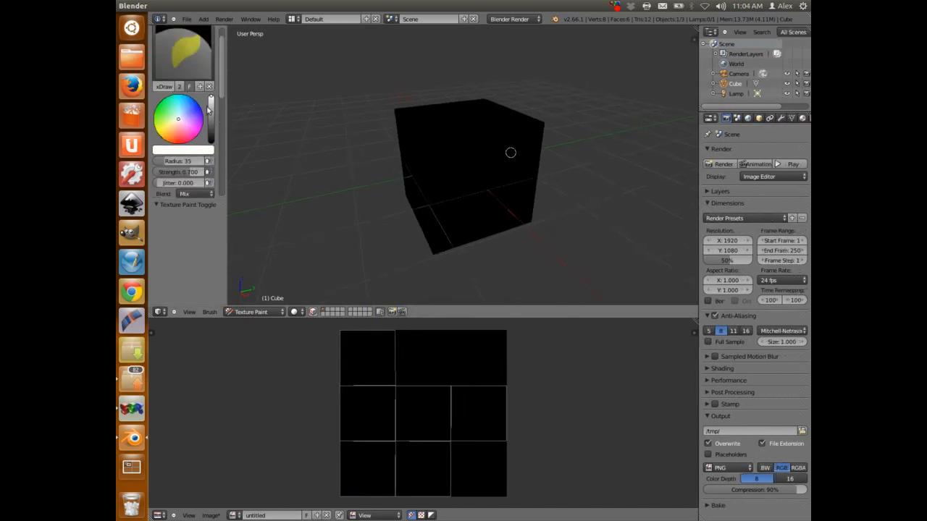
drag(459, 163, 518, 213)
drag(452, 138, 449, 129)
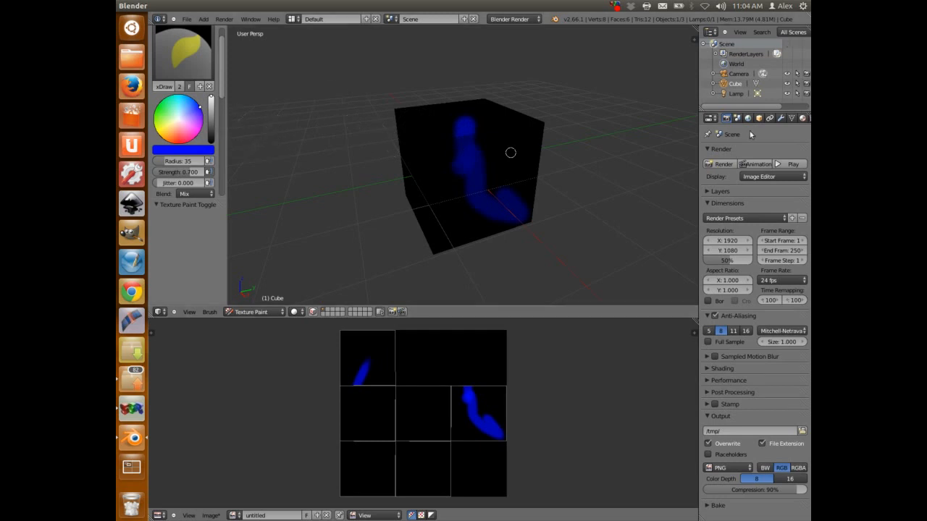
Step: Set the type of the cube material's Tex texture to Image or Movie
drag(698, 183, 688, 182)
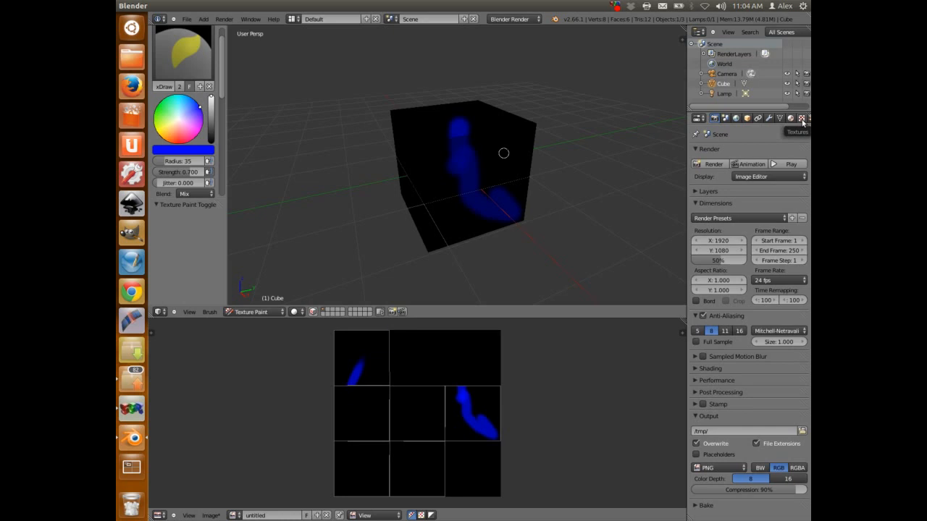
click(802, 119)
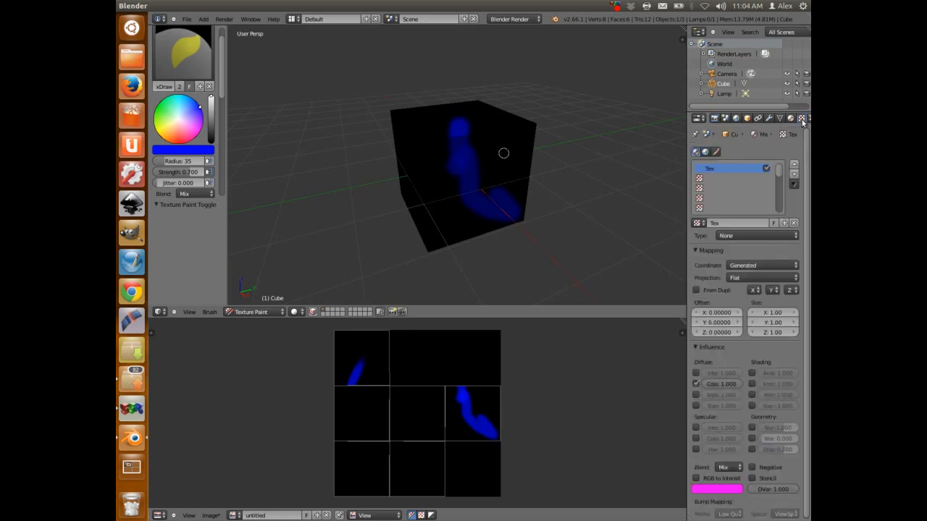
click(728, 236)
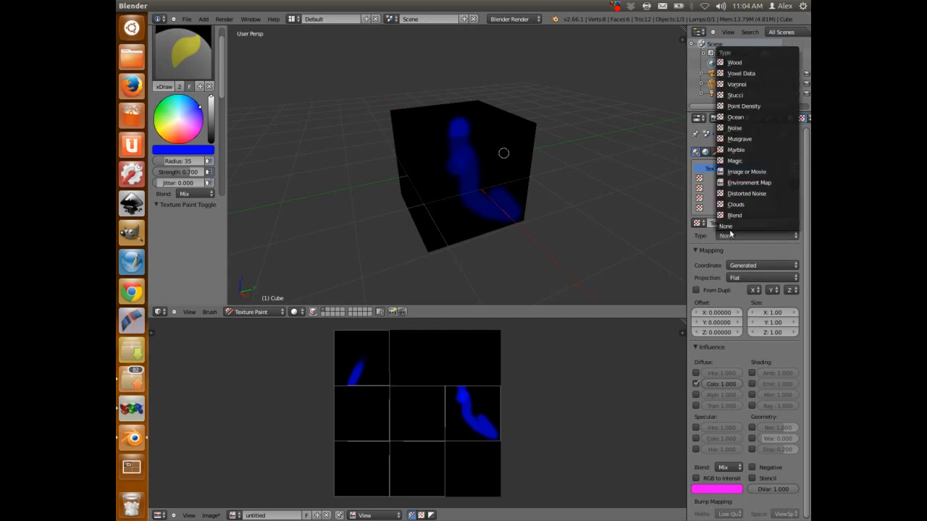
click(740, 171)
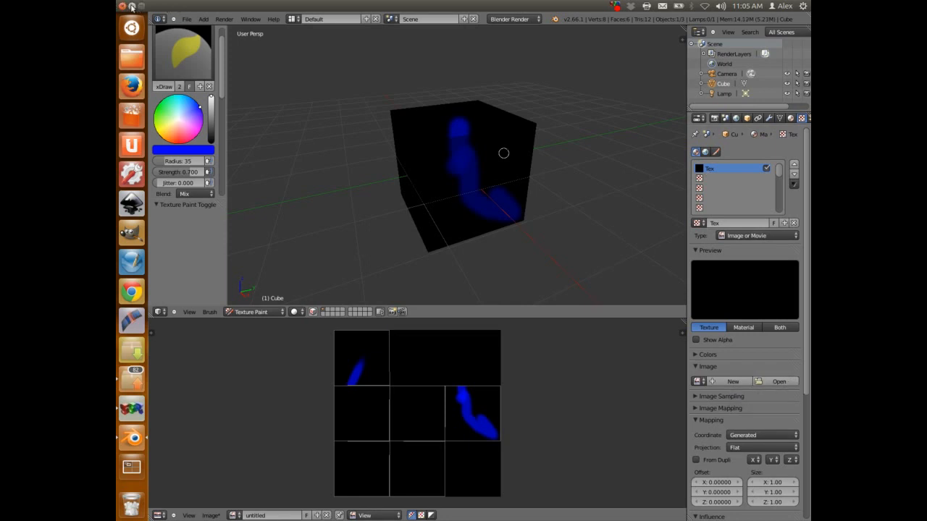
Step: Load texture.3.jpg from the Desktop folder as the image of the Tex texture
click(132, 5)
click(733, 475)
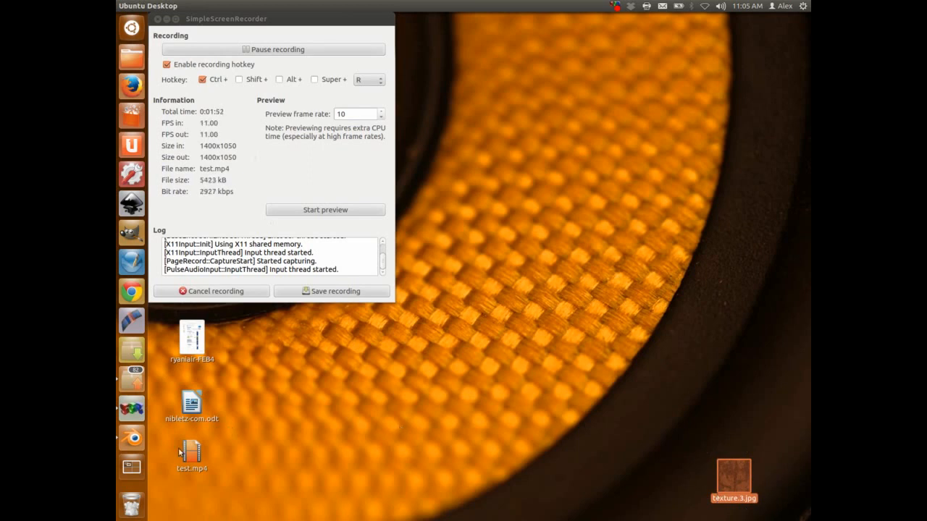
click(132, 438)
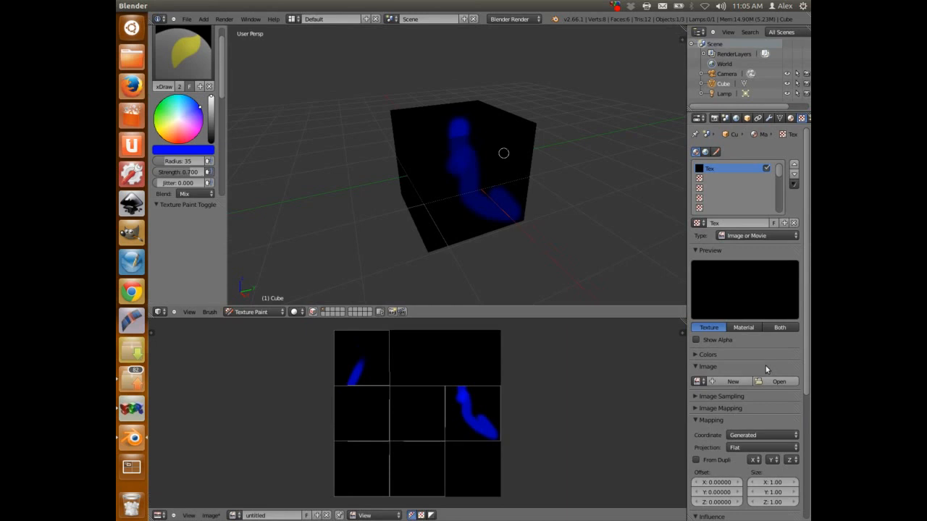
click(776, 382)
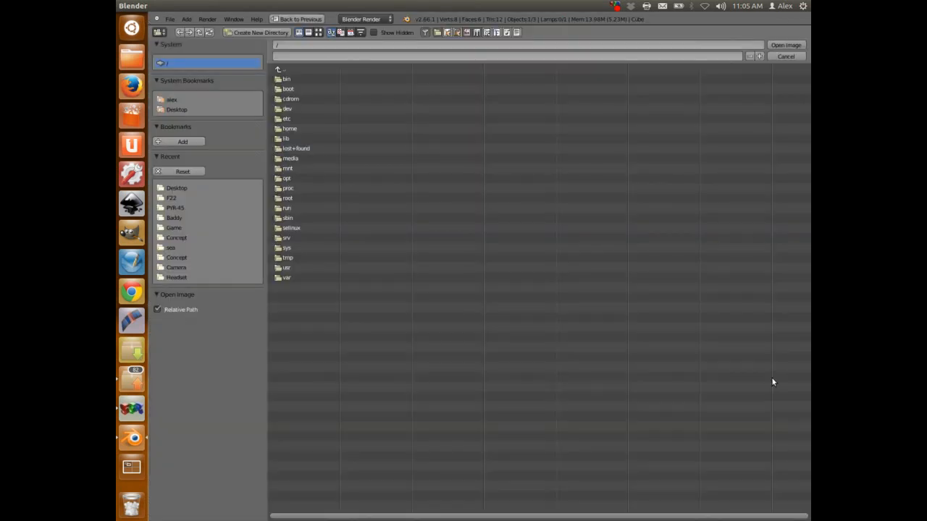
click(177, 110)
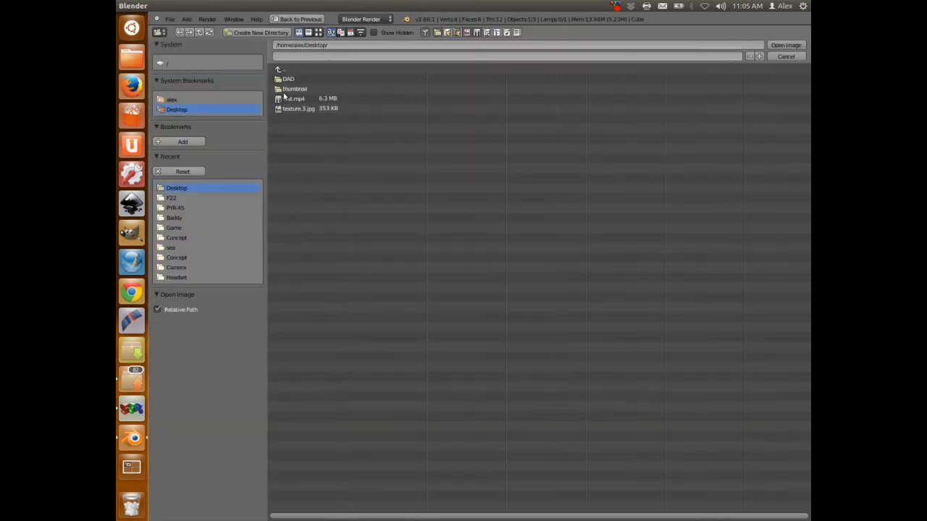
click(289, 108)
double_click(289, 109)
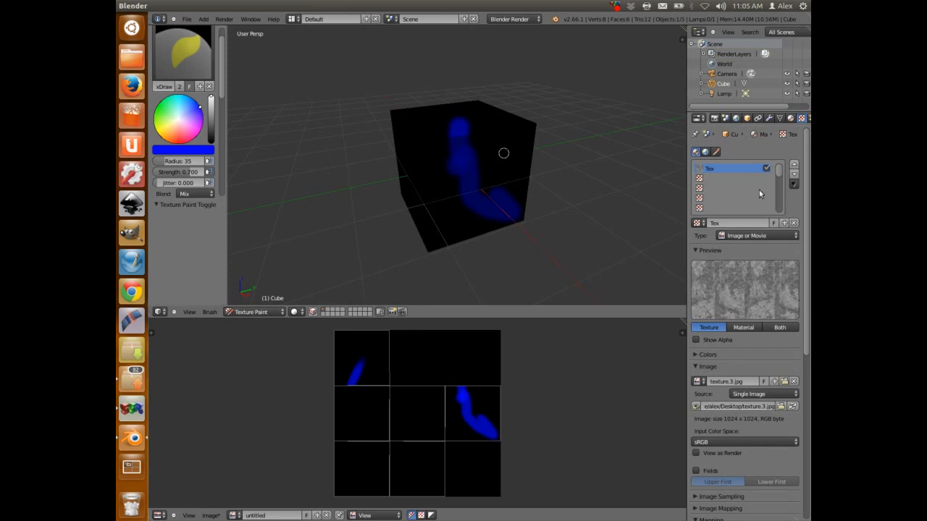
click(713, 225)
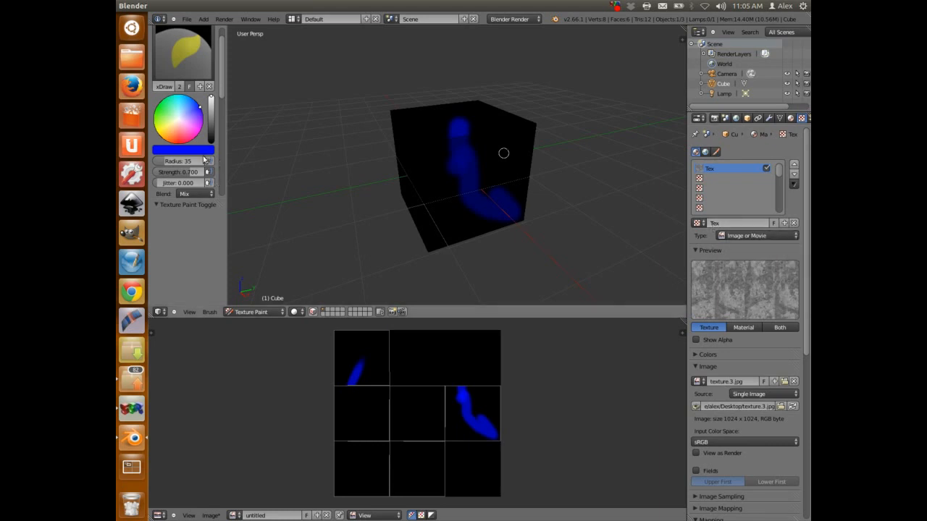
Step: Assign the Tex texture to the paint brush
scroll(200, 155, down, 1)
scroll(200, 155, down, 3)
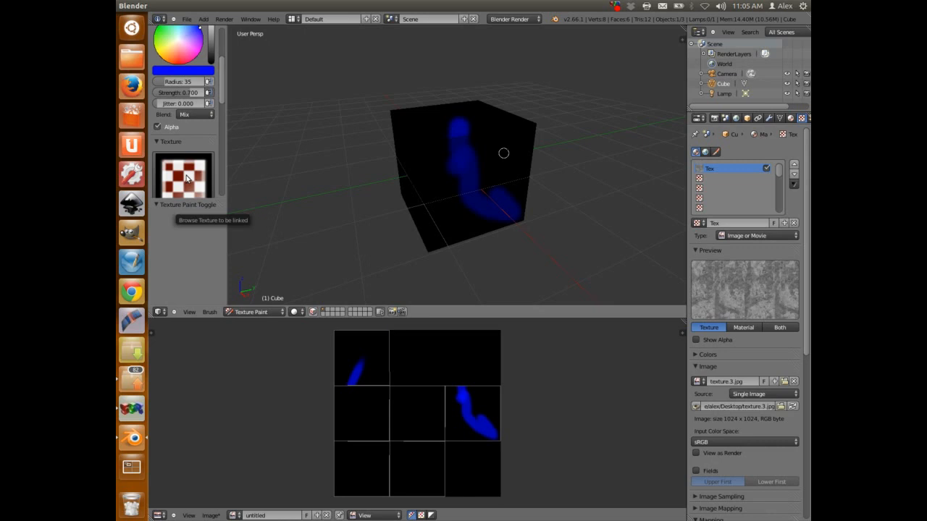
click(186, 176)
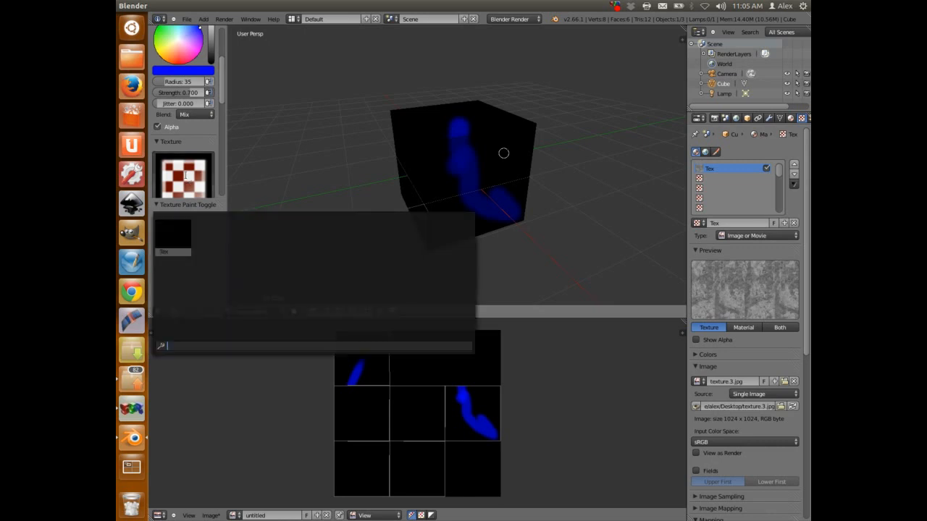
click(174, 232)
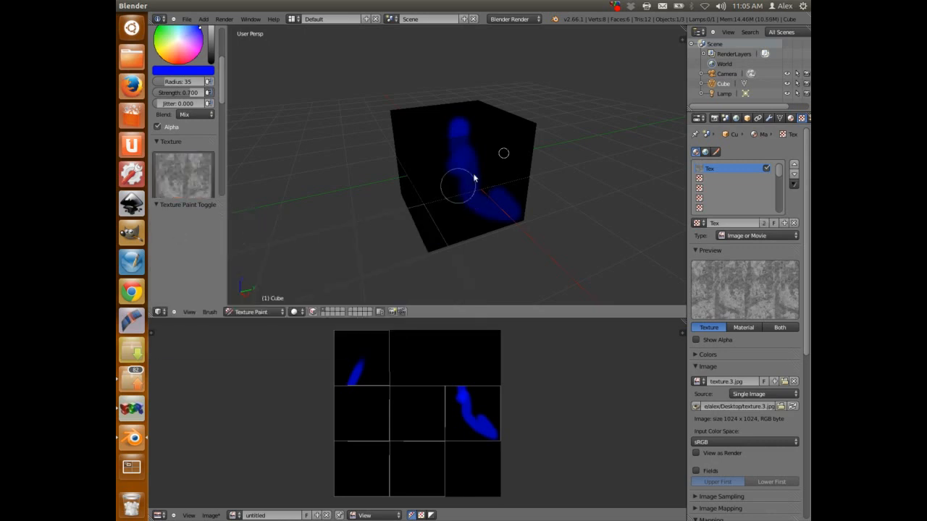
Step: Paint the visible faces of the cube with the blue textured brush at radius 151 and strength 1.000
drag(167, 81, 238, 102)
scroll(467, 186, down, 2)
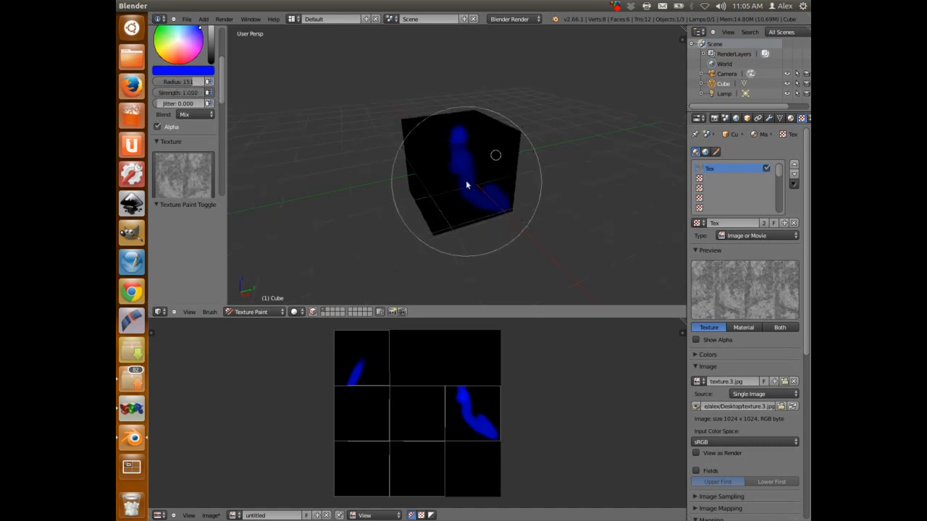
scroll(467, 185, down, 1)
scroll(466, 185, down, 1)
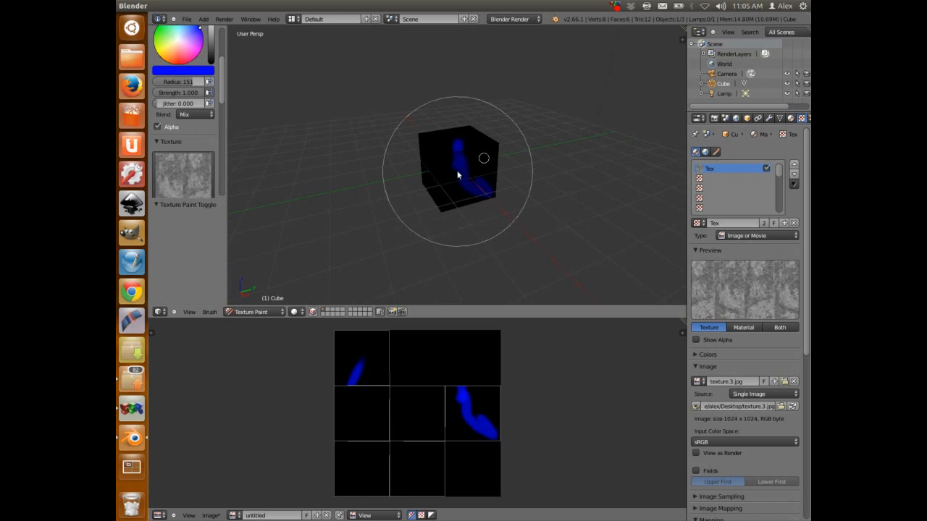
click(457, 170)
Step: Set the paint brush colour to white
mouse_move(432, 172)
middle_down()
mouse_move(412, 172)
mouse_move(438, 174)
mouse_move(488, 205)
mouse_move(502, 198)
middle_up()
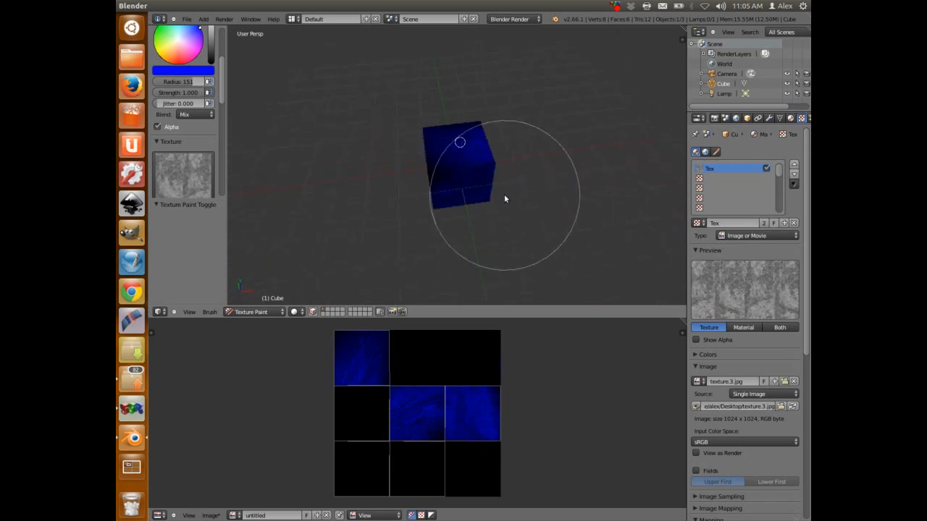
scroll(194, 72, up, 1)
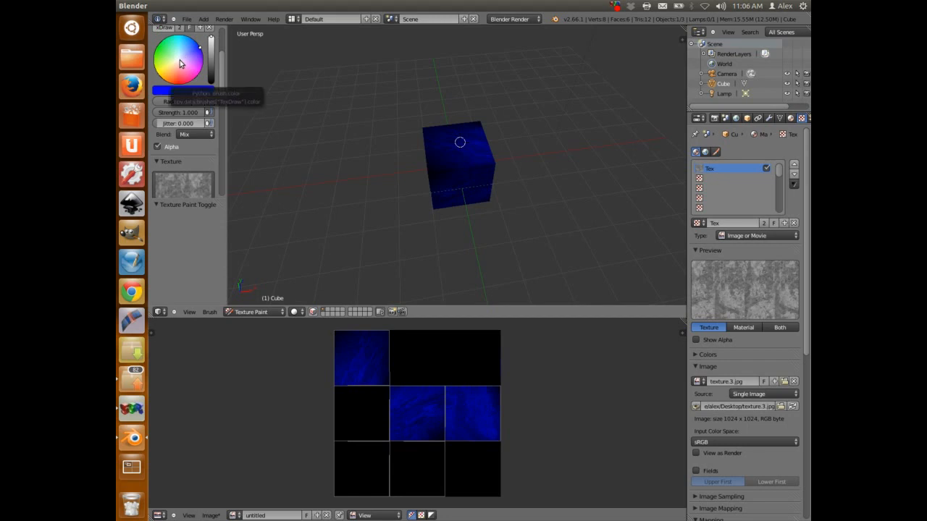
click(180, 64)
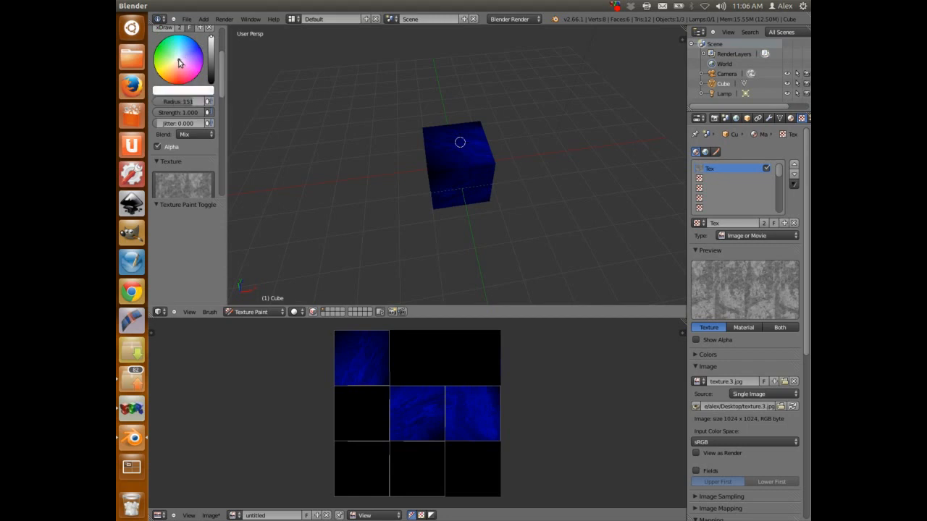
Step: Paint all faces of the cube with the white textured brush at radius 151 and strength 1.000, covering the blue paint
click(467, 171)
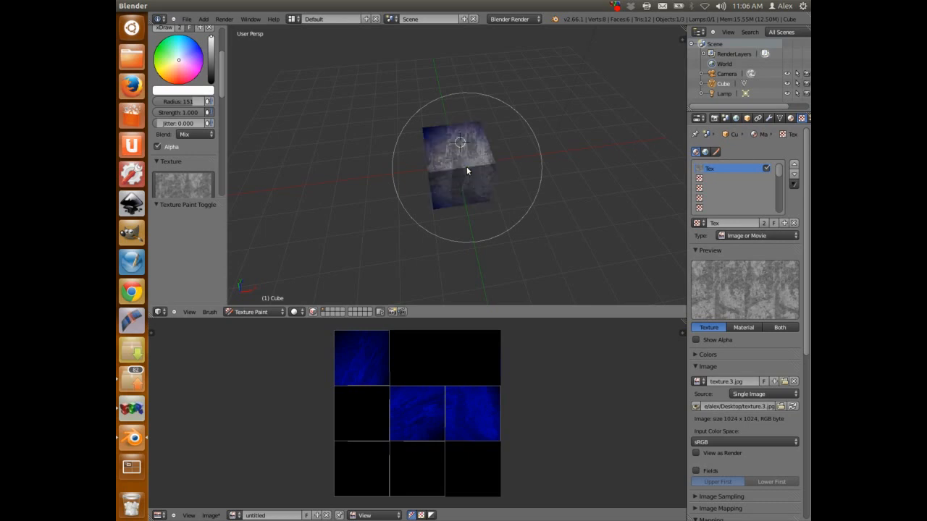
mouse_move(482, 166)
middle_down()
mouse_move(502, 155)
mouse_move(461, 169)
middle_up()
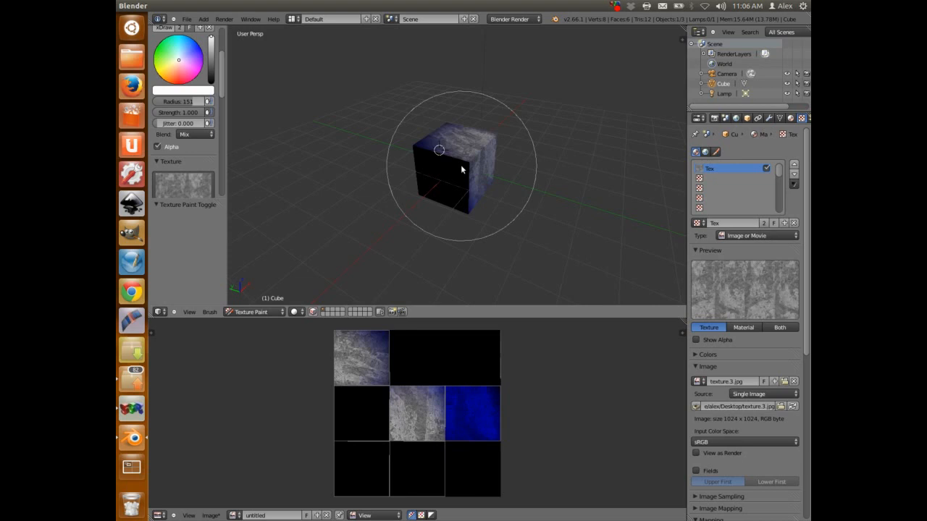
click(461, 169)
mouse_move(528, 161)
middle_down()
mouse_move(553, 159)
mouse_move(444, 182)
middle_up()
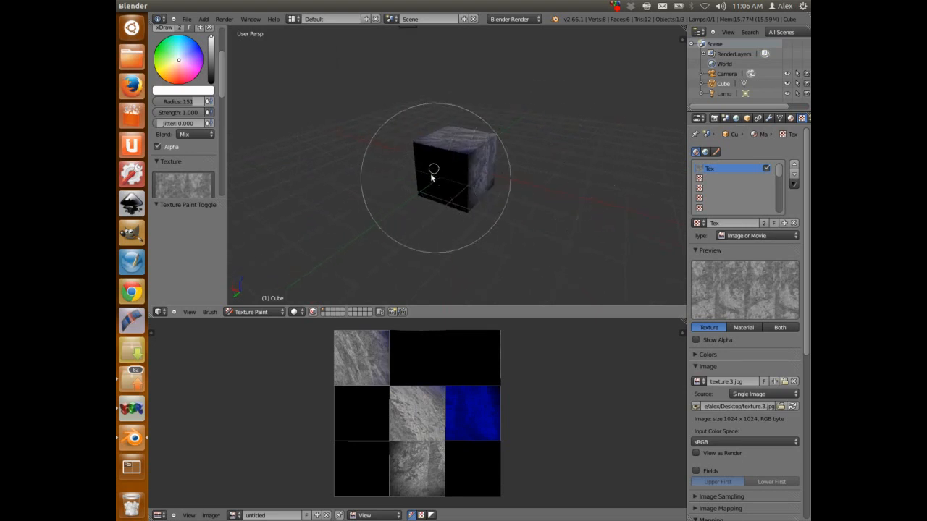
click(433, 176)
mouse_move(442, 182)
middle_down()
mouse_move(444, 90)
mouse_move(453, 167)
middle_up()
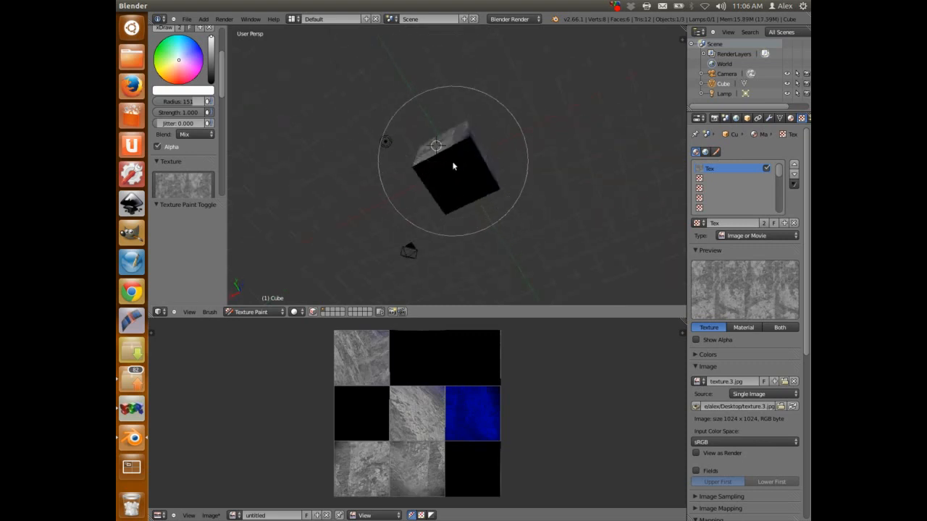
click(453, 166)
mouse_move(460, 128)
middle_down()
mouse_move(266, 112)
mouse_move(465, 109)
mouse_move(428, 158)
mouse_move(445, 153)
mouse_move(429, 157)
middle_up()
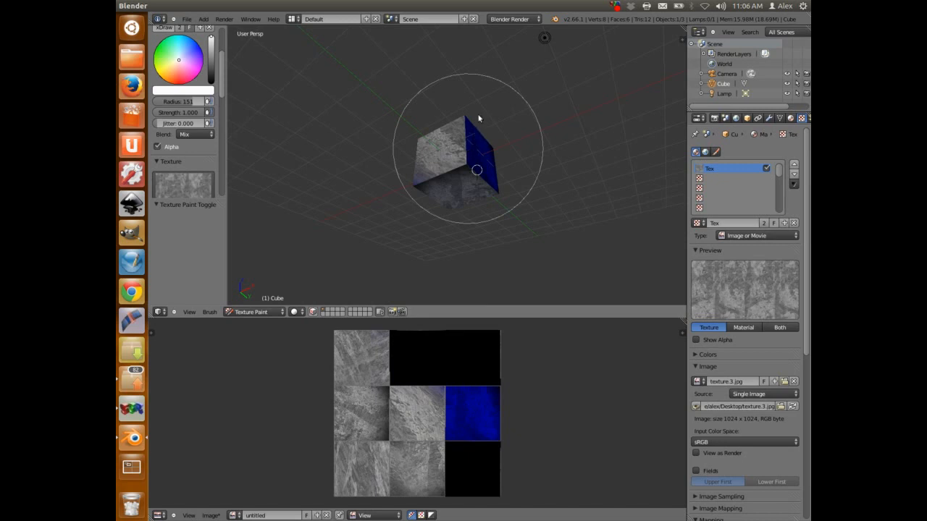
click(478, 118)
mouse_move(478, 118)
middle_down()
mouse_move(399, 162)
mouse_move(457, 172)
middle_up()
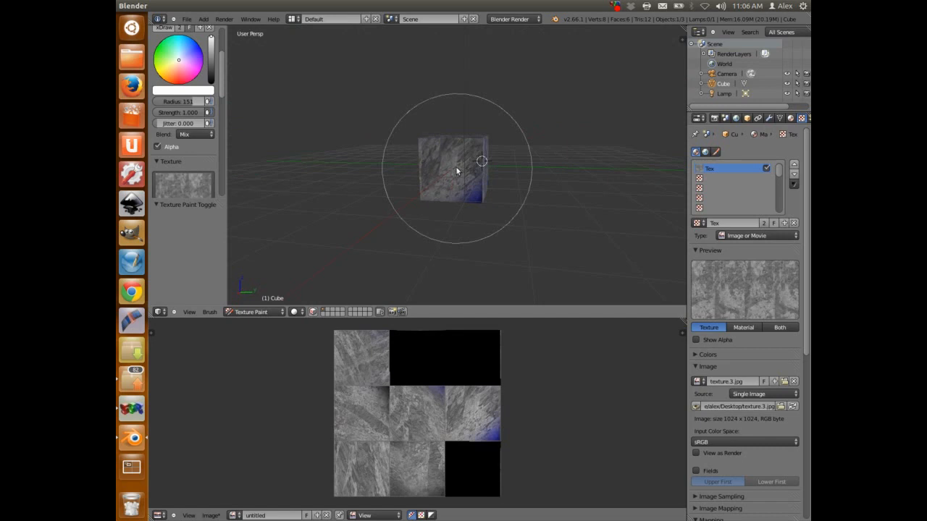
click(457, 171)
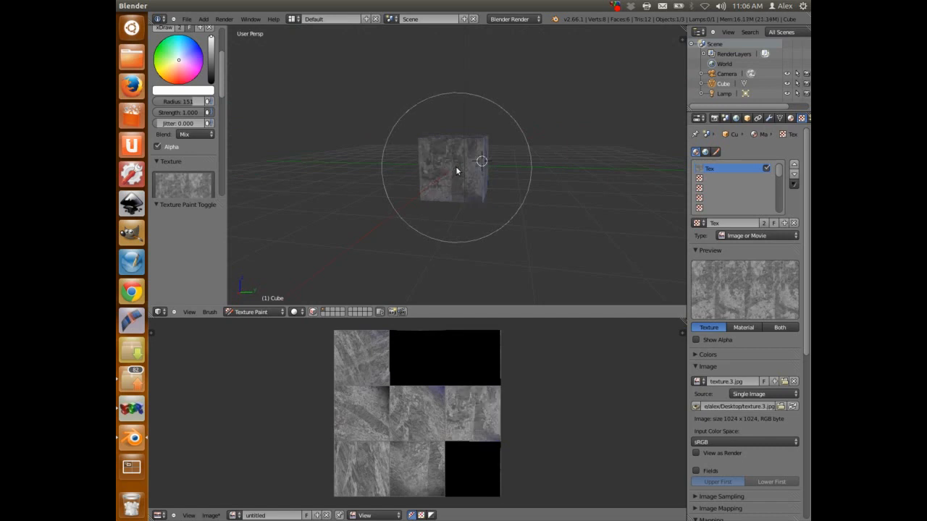
middle_drag(456, 193, 461, 207)
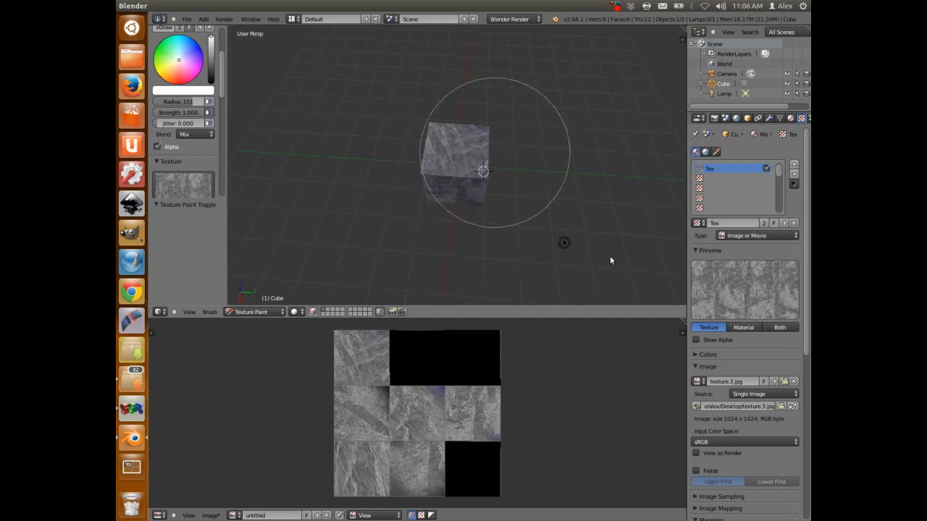
Step: Save the painted image as final-texture.png in the Desktop folder
click(210, 516)
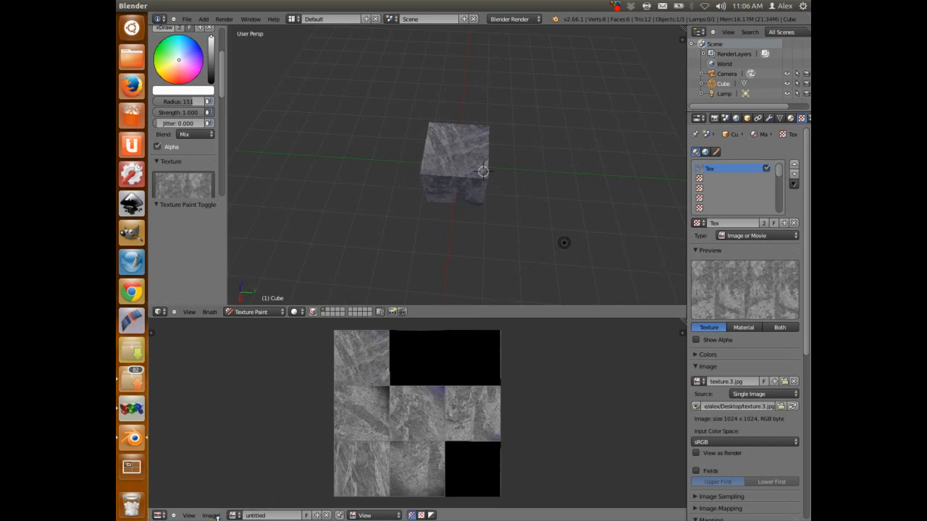
click(211, 516)
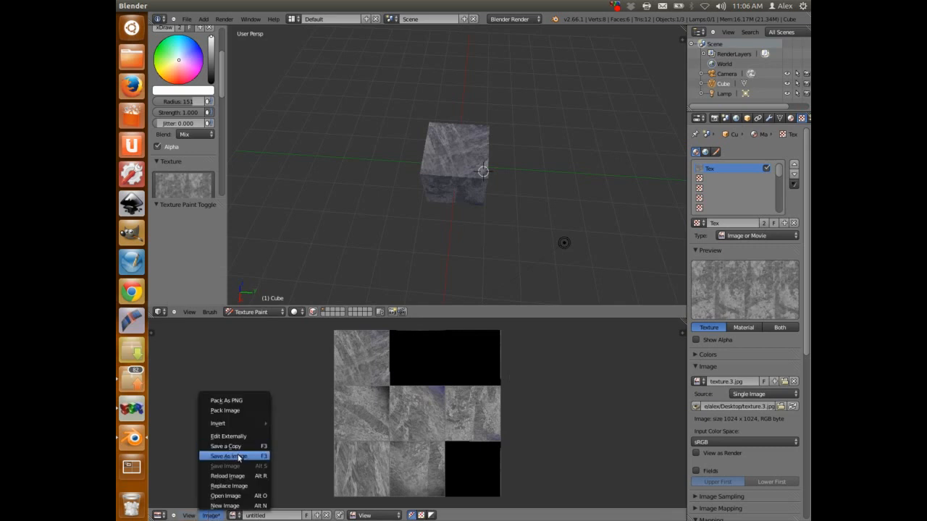
click(239, 457)
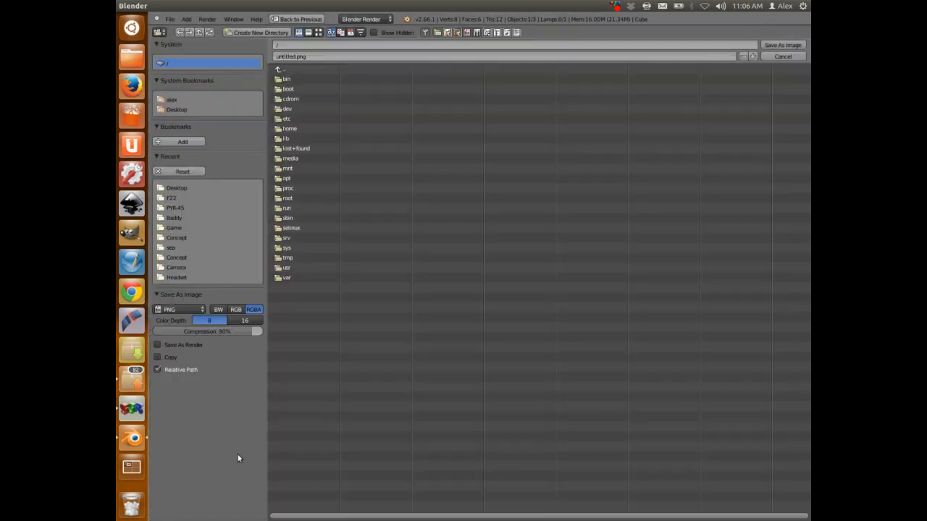
click(174, 109)
click(313, 55)
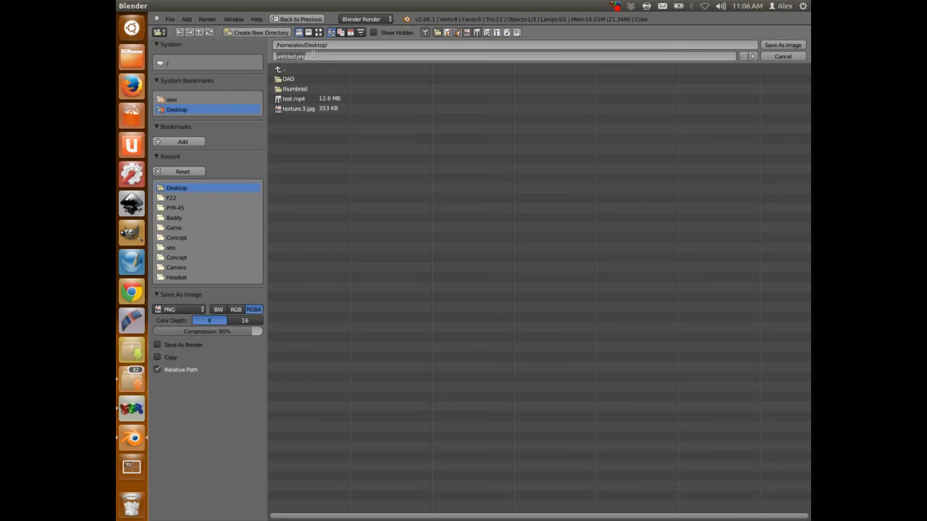
key(BackSpace)
text(final-texture.png)
key(Return)
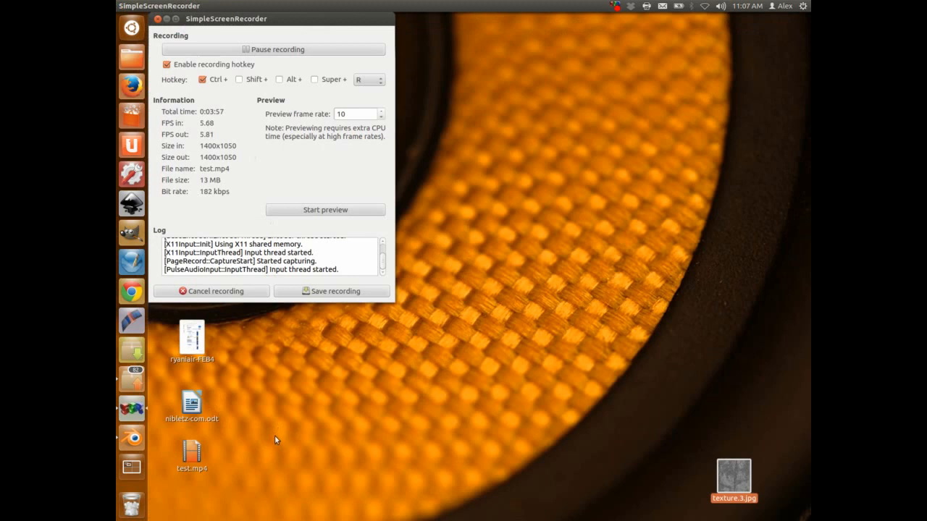
Step: Move the SimpleScreenRecorder window aside and place the final-texture.png file beside texture.3.jpg on the desktop
drag(239, 19, 386, 50)
drag(275, 160, 654, 465)
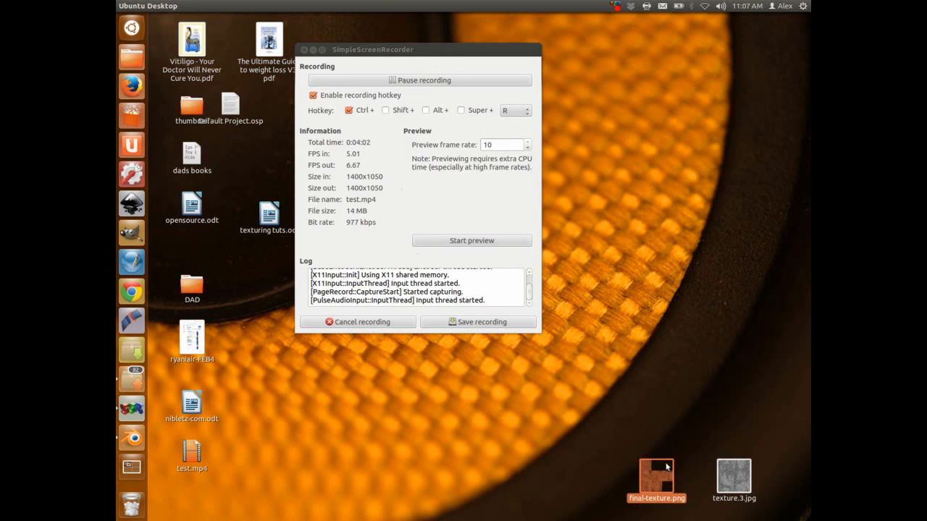
drag(403, 54, 283, 40)
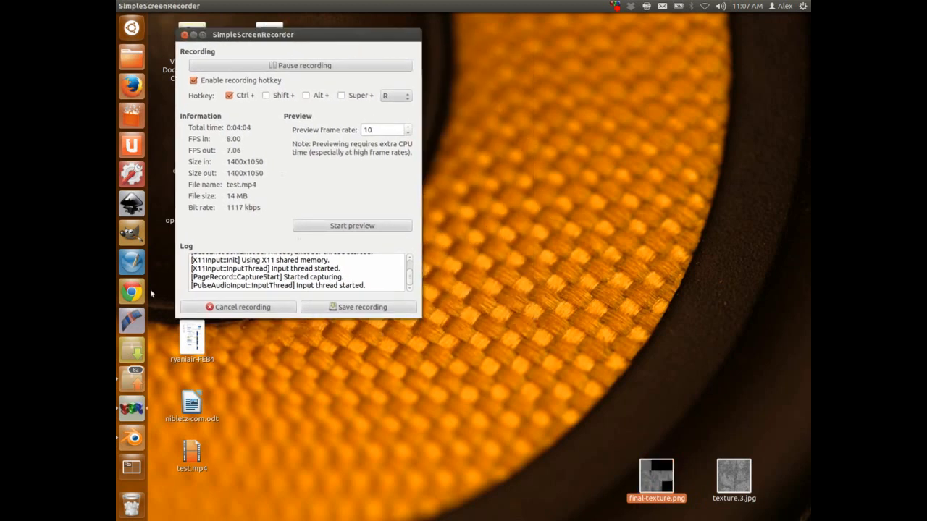
Step: Switch back to Blender, put the cube in Edit Mode and create a new blank image for its UV layout
click(131, 438)
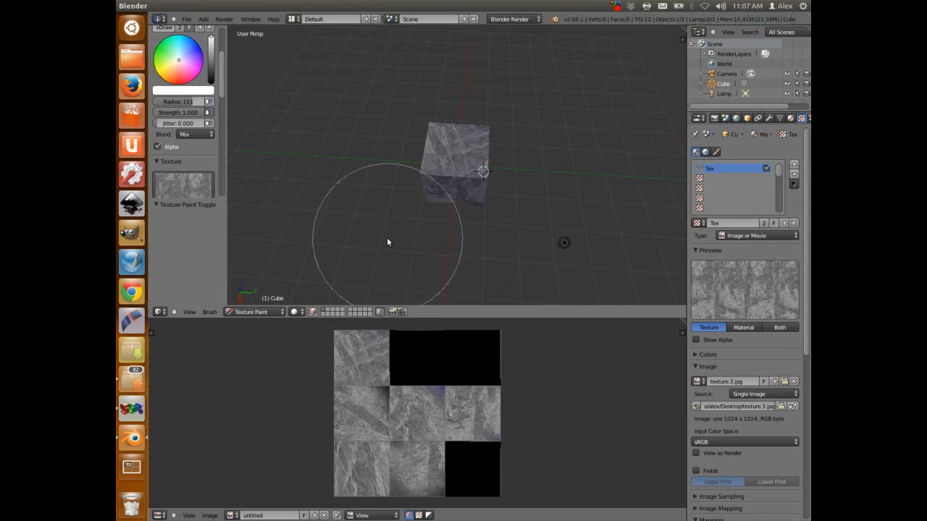
middle_drag(444, 150, 403, 258)
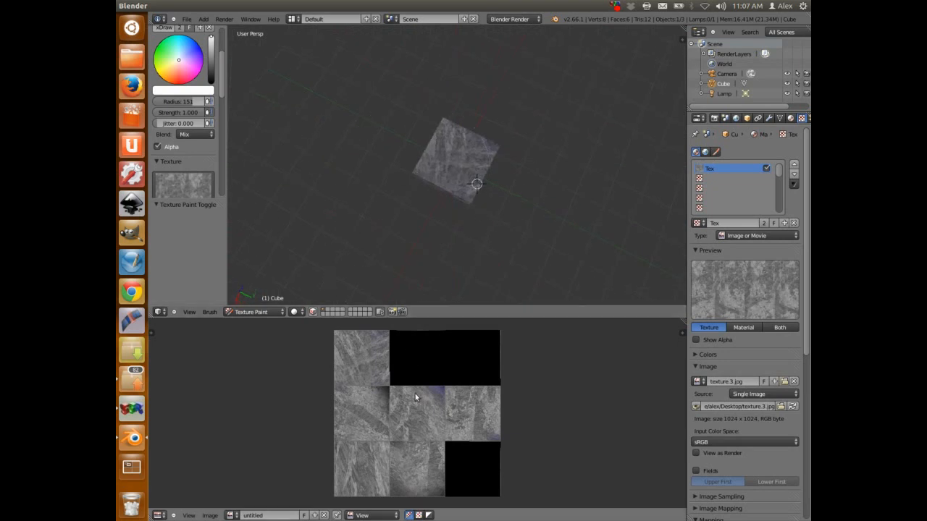
mouse_move(420, 144)
middle_down()
mouse_move(447, 175)
mouse_move(428, 210)
mouse_move(443, 165)
middle_up()
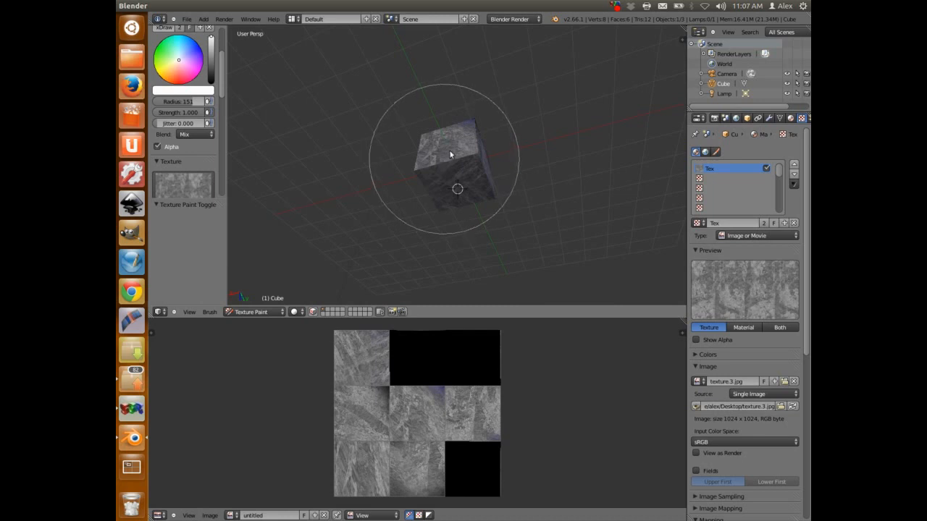
click(252, 312)
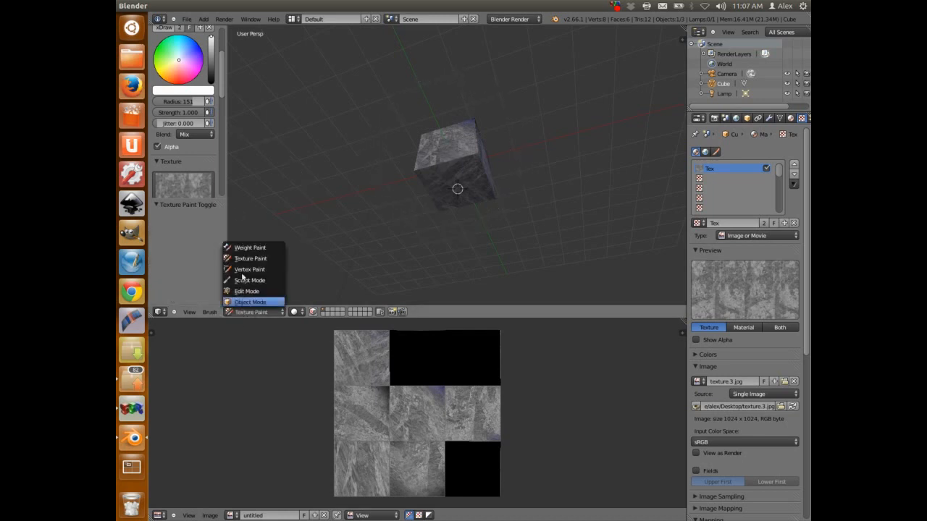
click(246, 291)
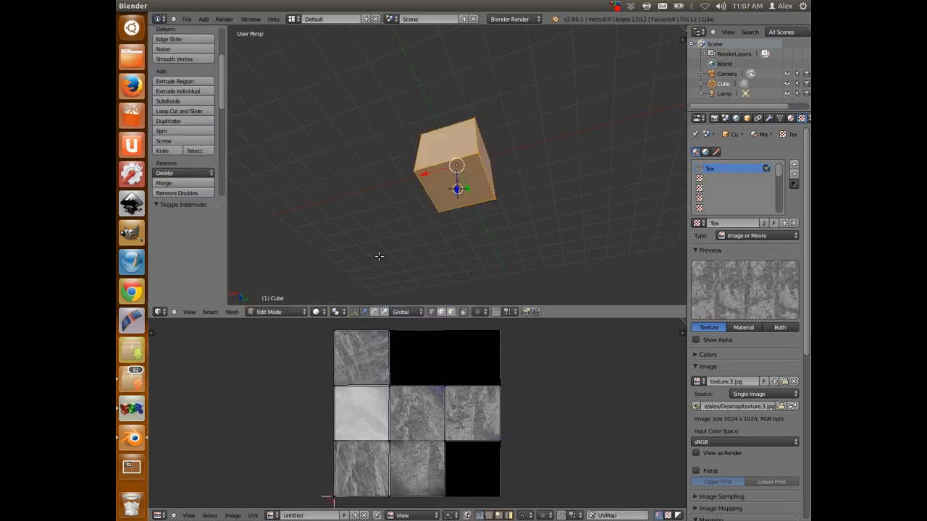
click(229, 516)
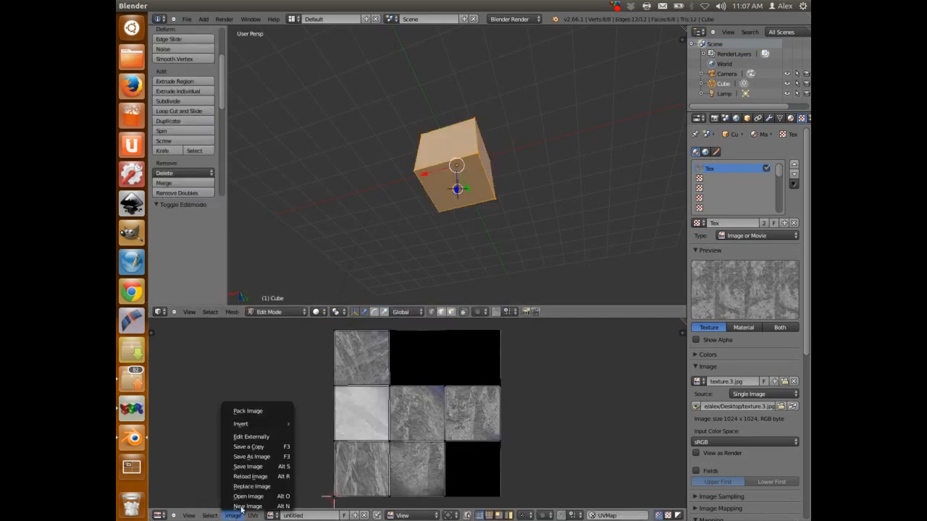
click(242, 506)
click(243, 510)
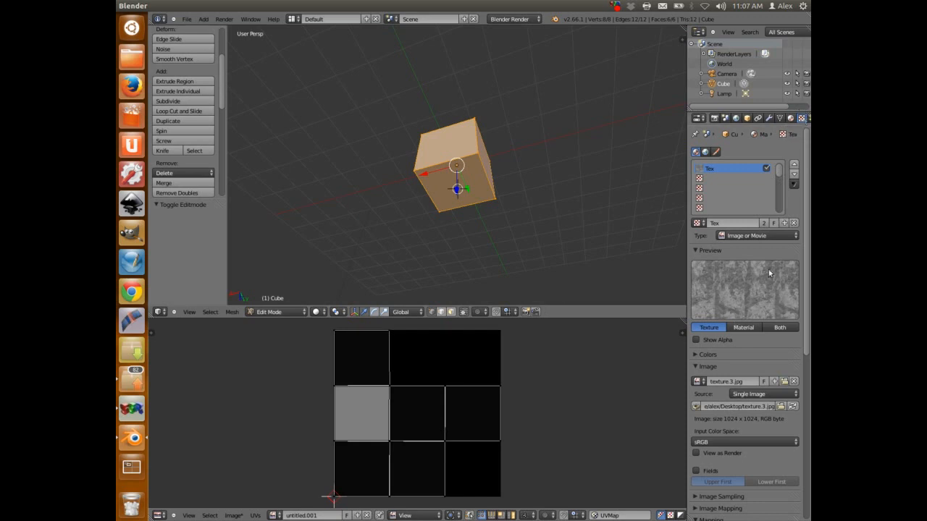
Step: Replace the image of the Tex texture with final-texture.png from the Desktop folder
click(795, 381)
click(780, 382)
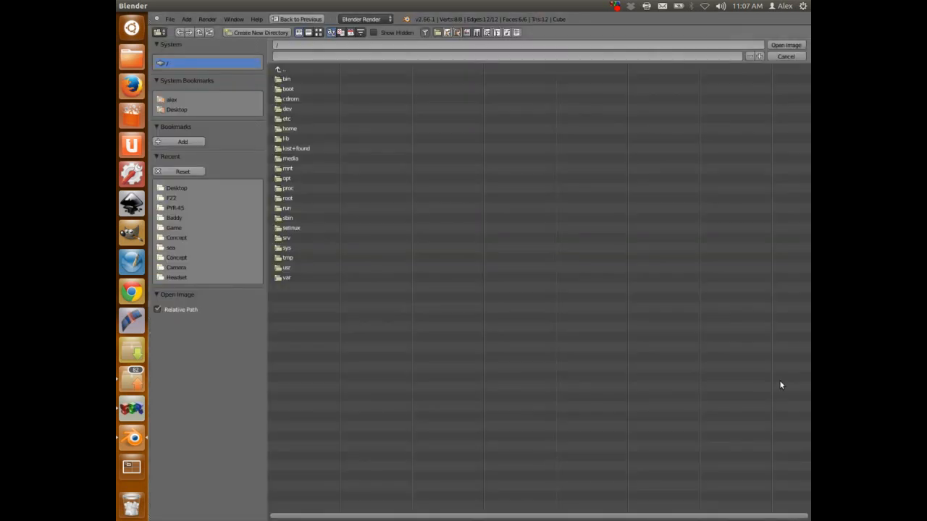
click(178, 110)
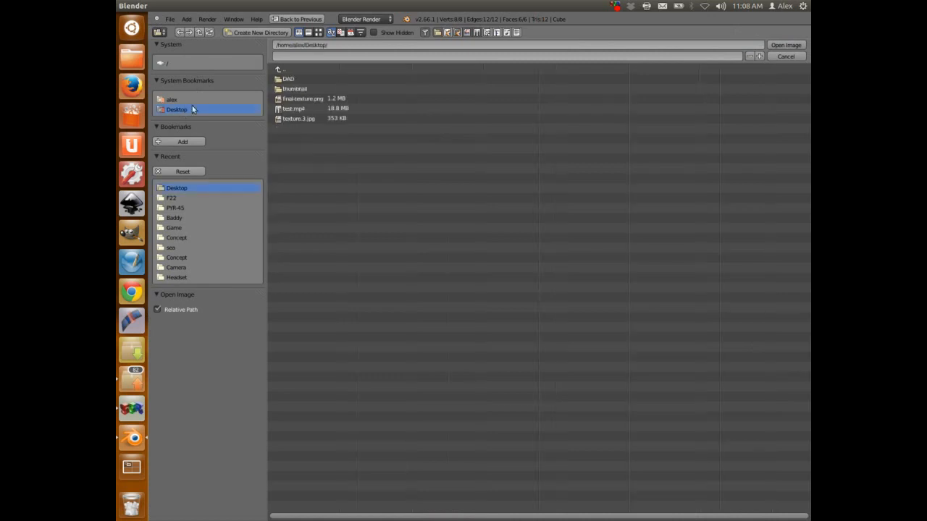
click(299, 100)
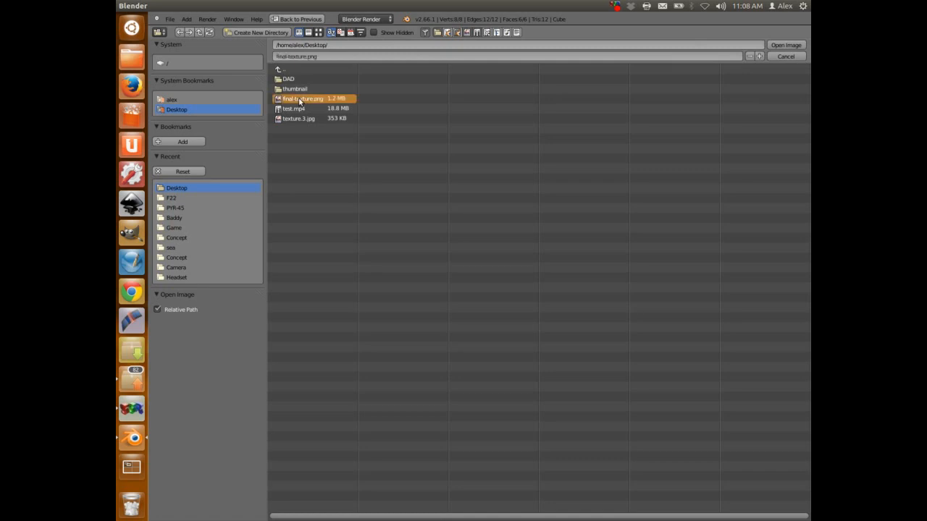
double_click(299, 101)
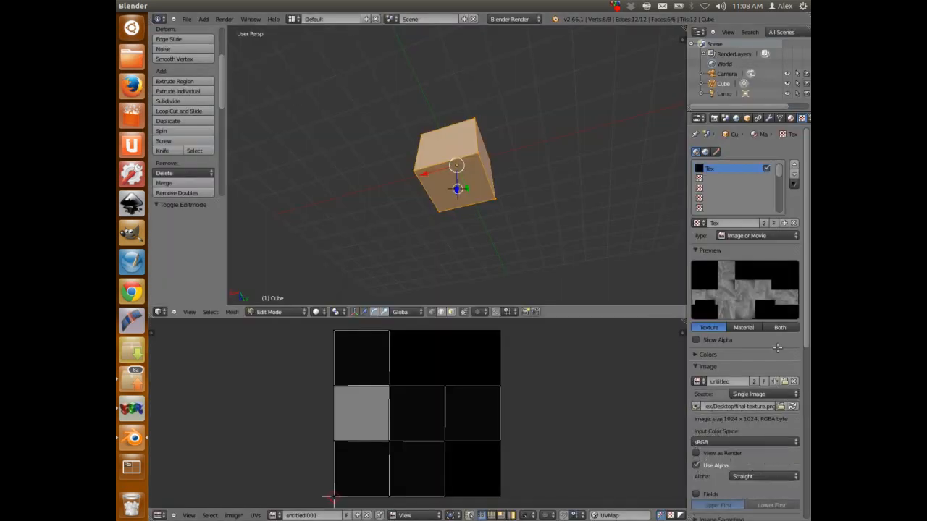
Step: Set the mapping coordinates of the Tex texture to UV
scroll(776, 326, down, 6)
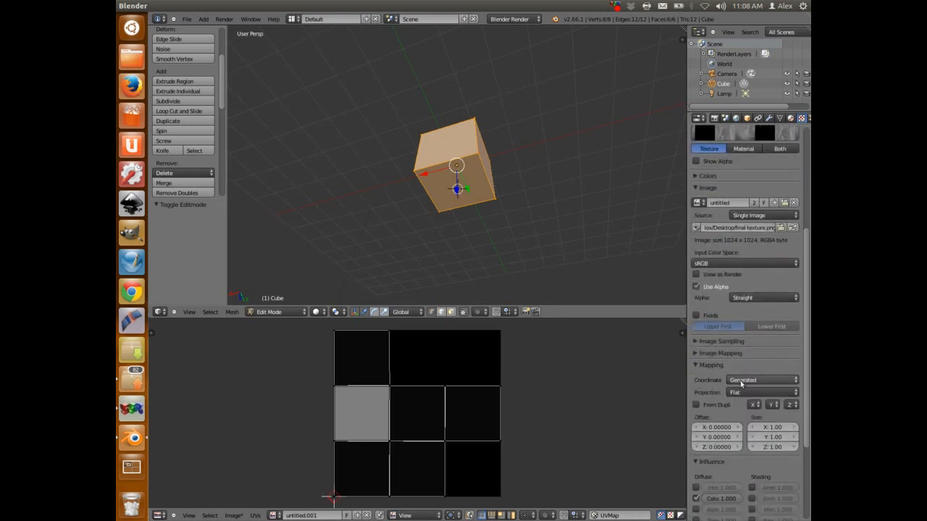
click(743, 381)
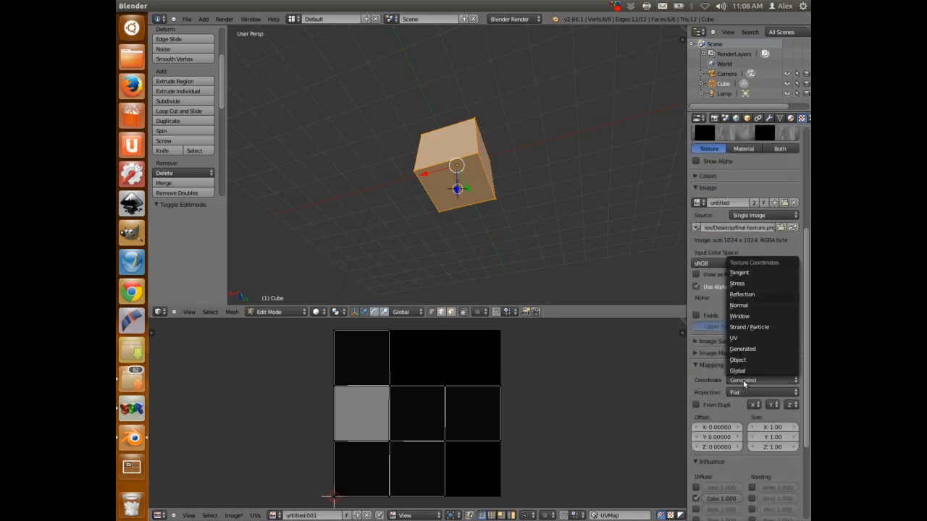
click(735, 338)
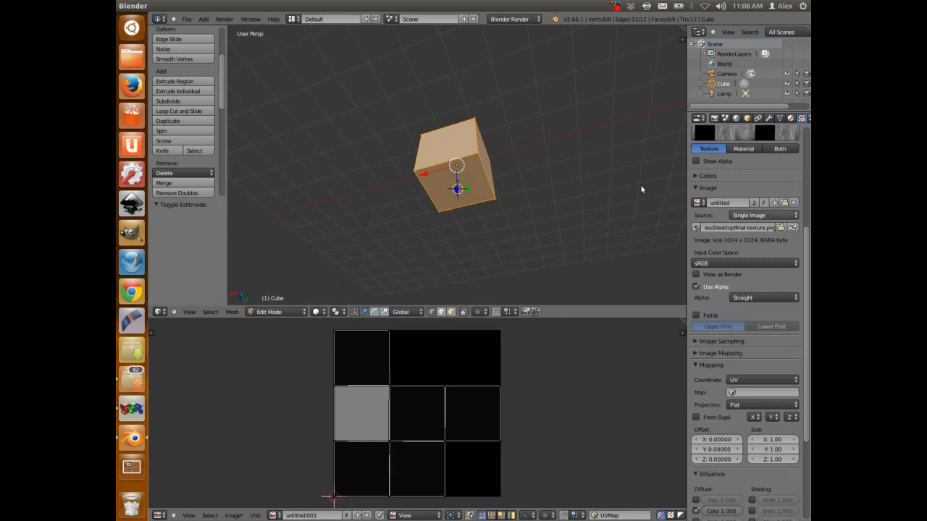
Step: Switch the cube from Edit Mode to Object Mode
middle_drag(642, 190, 275, 284)
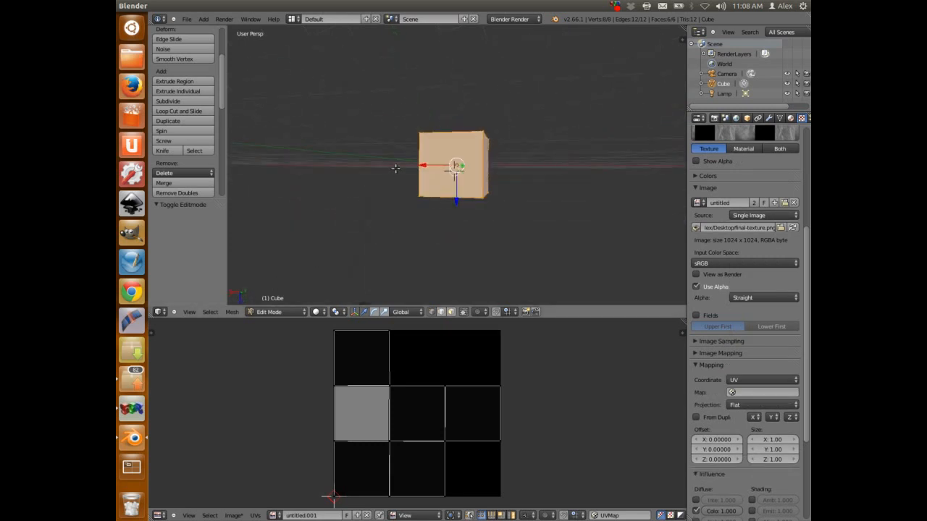
scroll(396, 168, down, 4)
middle_drag(413, 182, 474, 217)
click(281, 313)
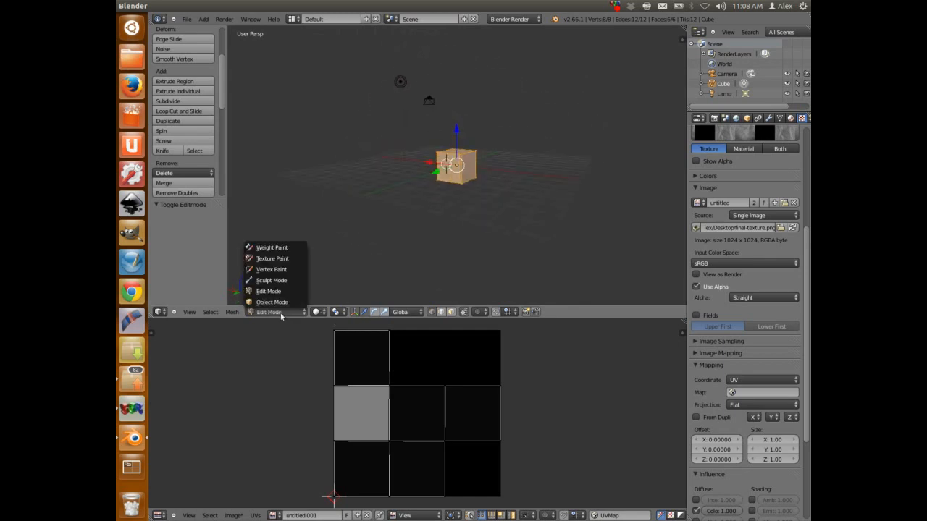
click(275, 303)
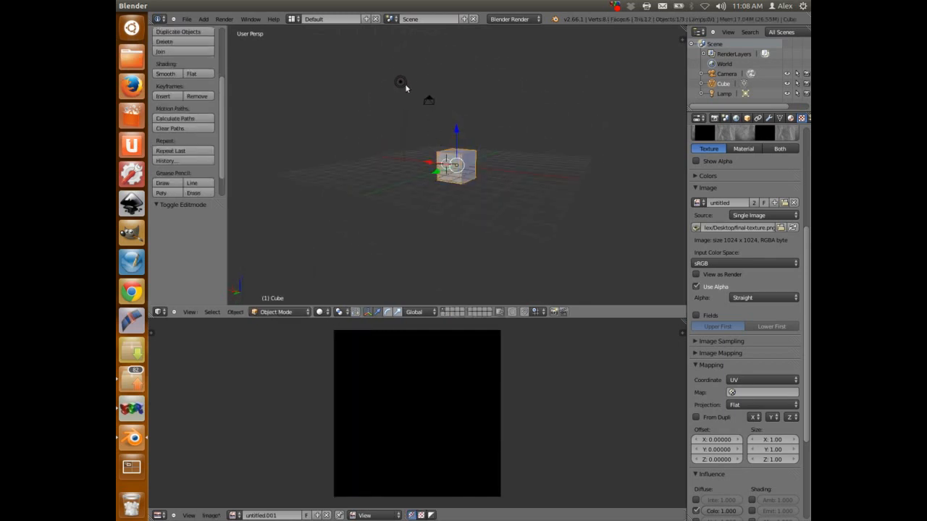
Step: Move the lamp closer to the cube by about -1.502 along X and -1.695 along Z
right_click(404, 84)
middle_drag(418, 118, 460, 133)
key(g)
key(x)
click(410, 84)
key(g)
key(z)
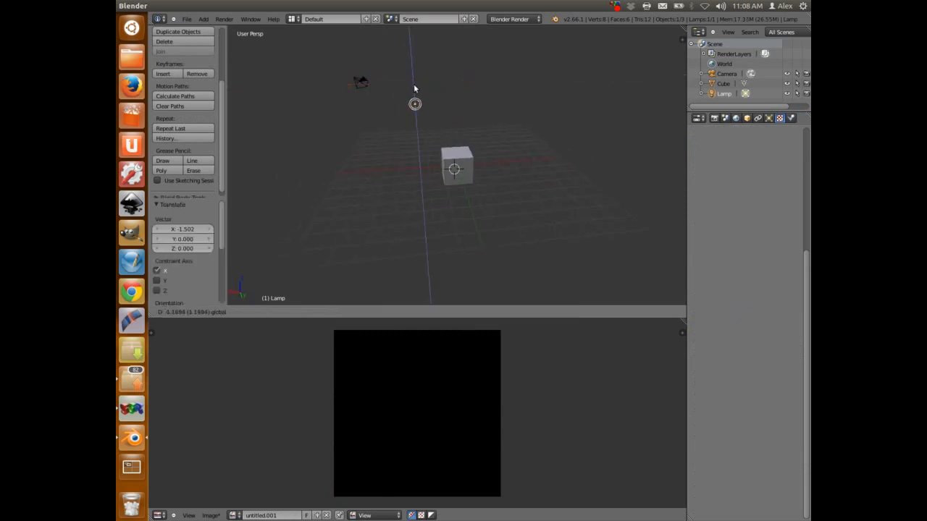
click(414, 99)
Step: Raise the lamp's energy to 2.080 in its light settings
middle_drag(471, 171, 413, 187)
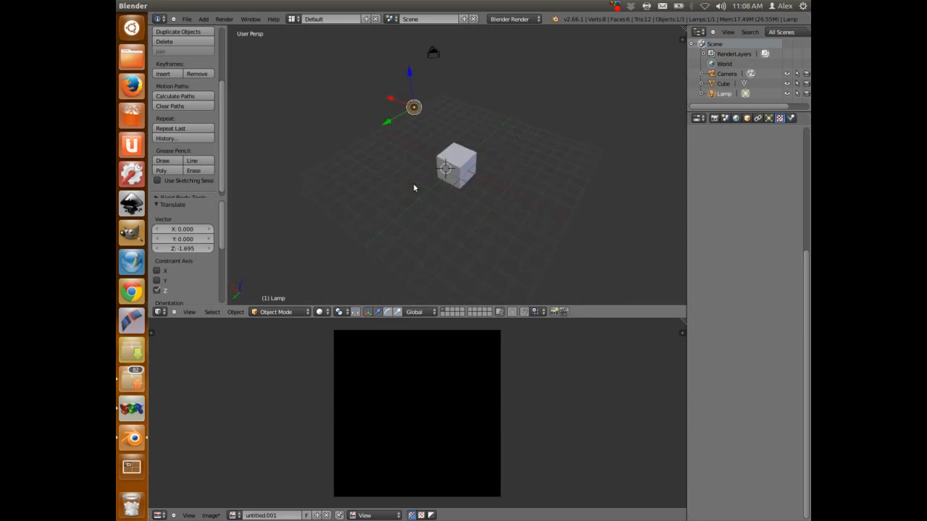
click(769, 118)
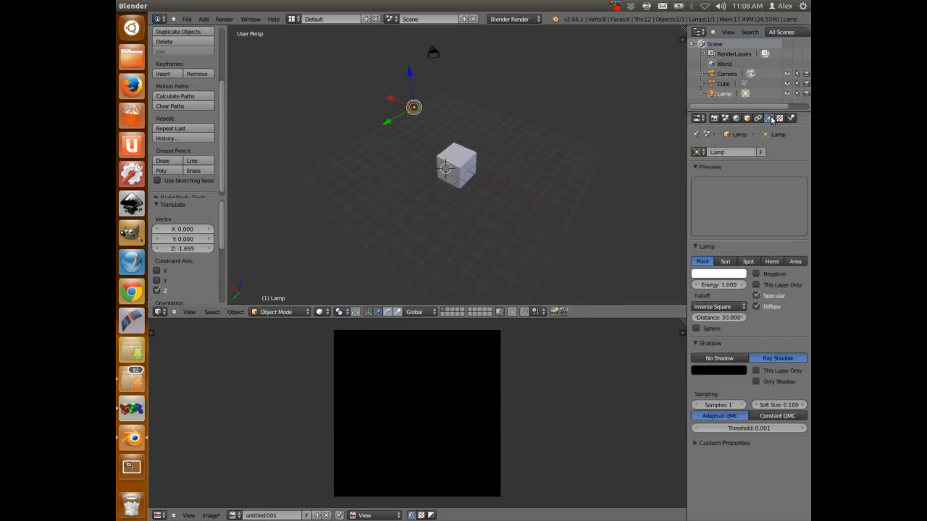
drag(721, 286, 746, 290)
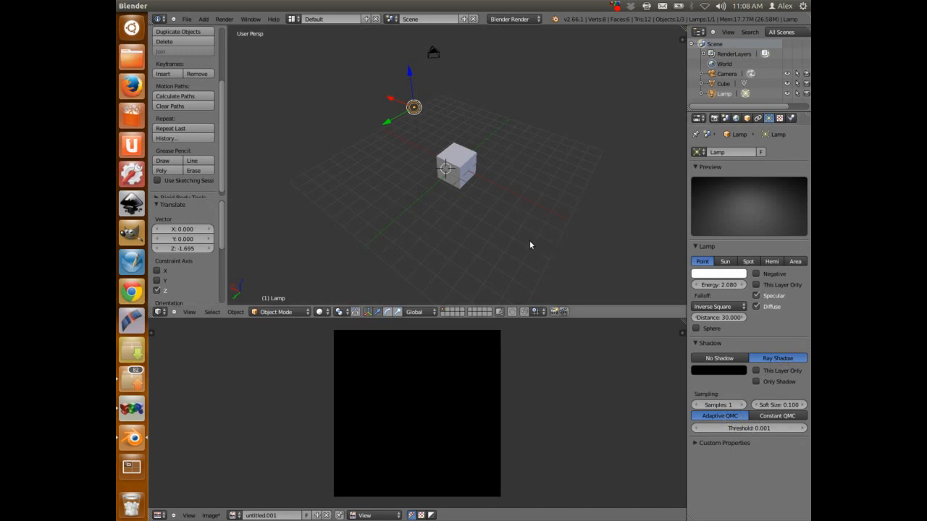
Step: Select the cube and bake its texture and lighting to the UV image with the Full Render bake mode
right_click(454, 161)
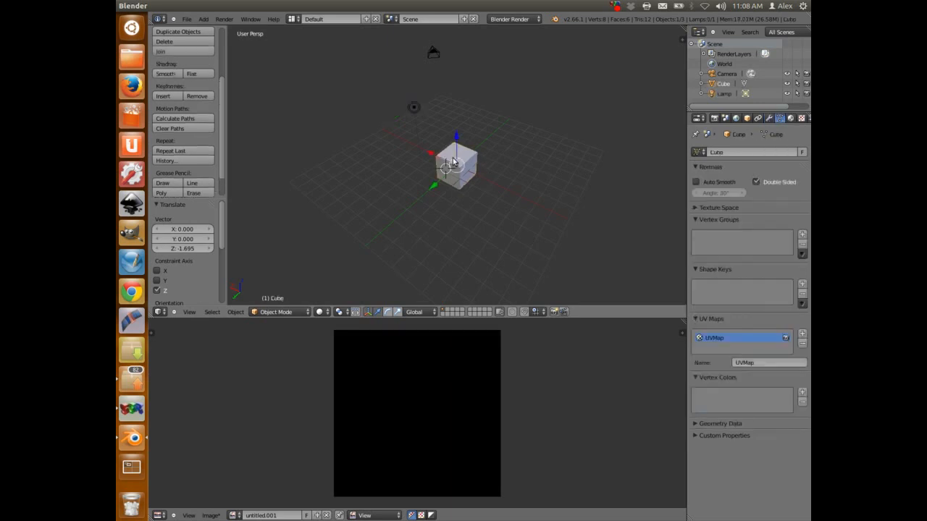
click(716, 118)
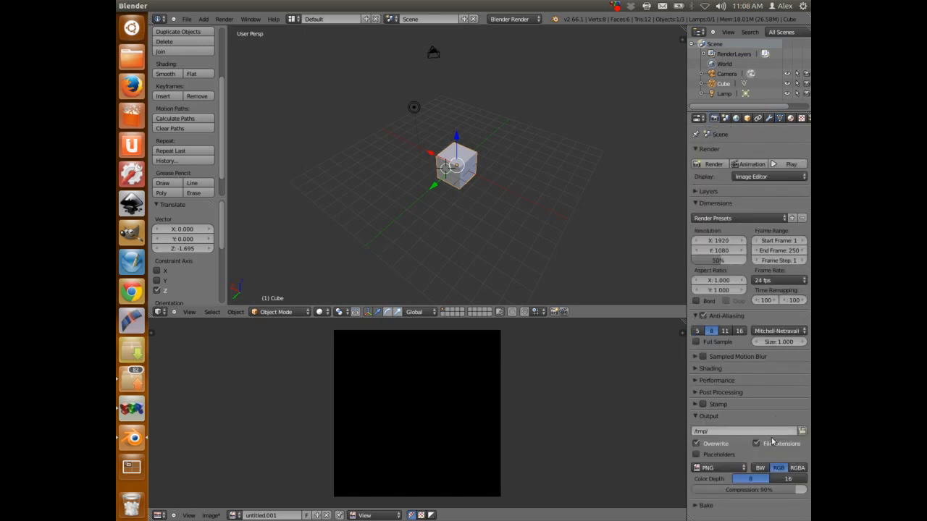
click(706, 507)
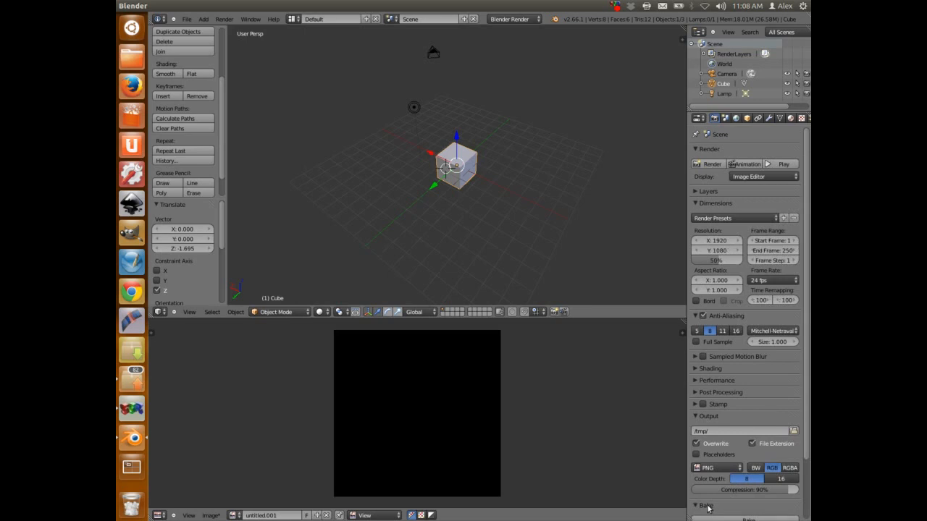
scroll(707, 509, down, 2)
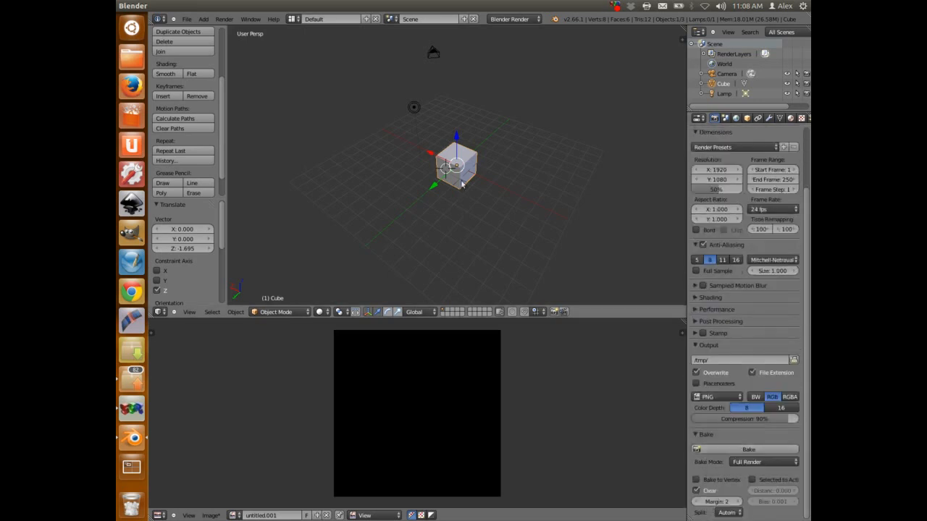
click(270, 312)
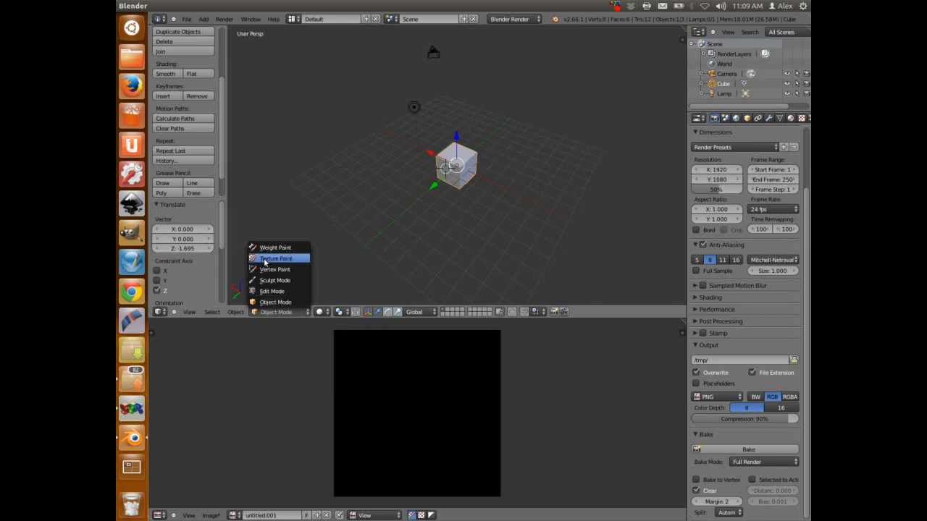
click(733, 451)
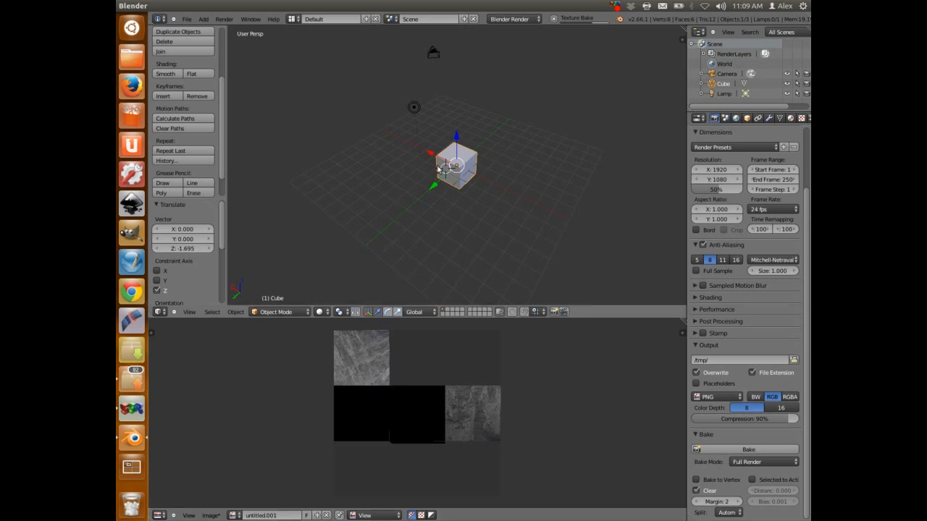
Step: Switch the cube to Texture Paint mode and examine the baked texture and lighting on its different sides
middle_drag(447, 151, 478, 115)
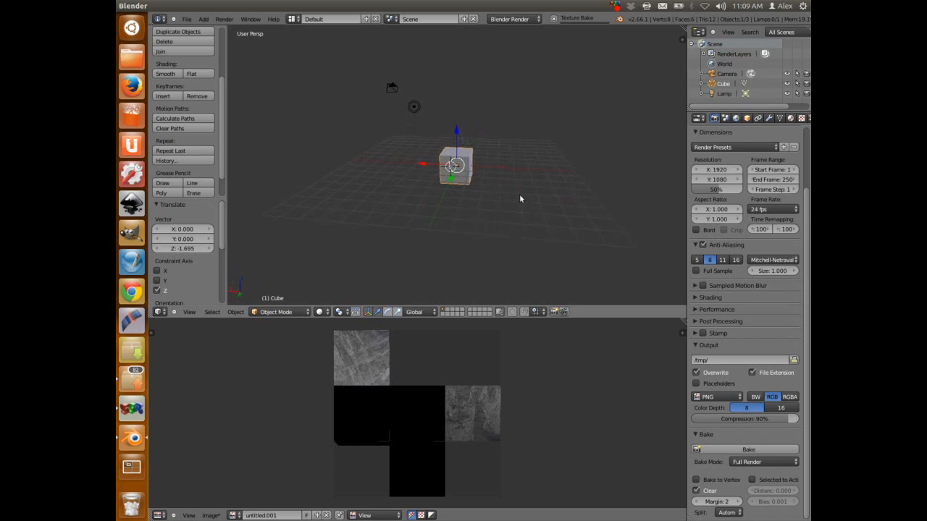
click(278, 310)
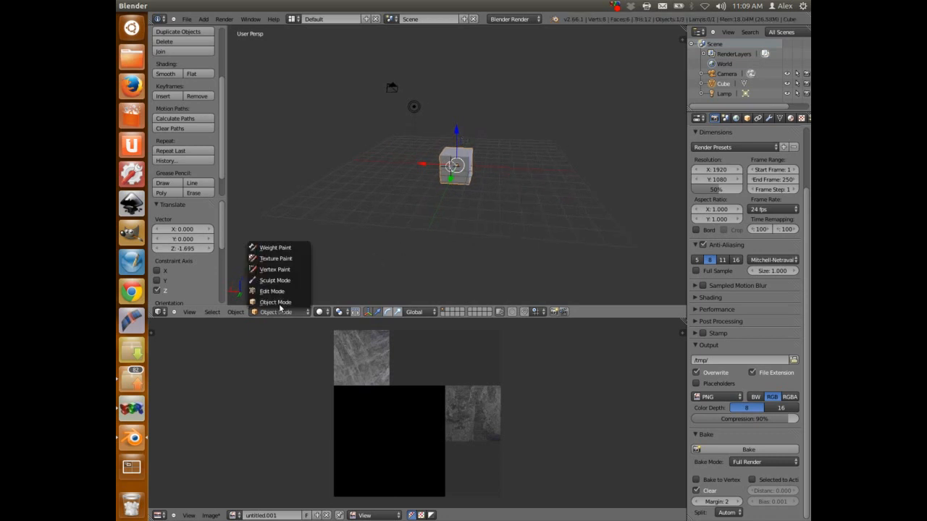
click(275, 259)
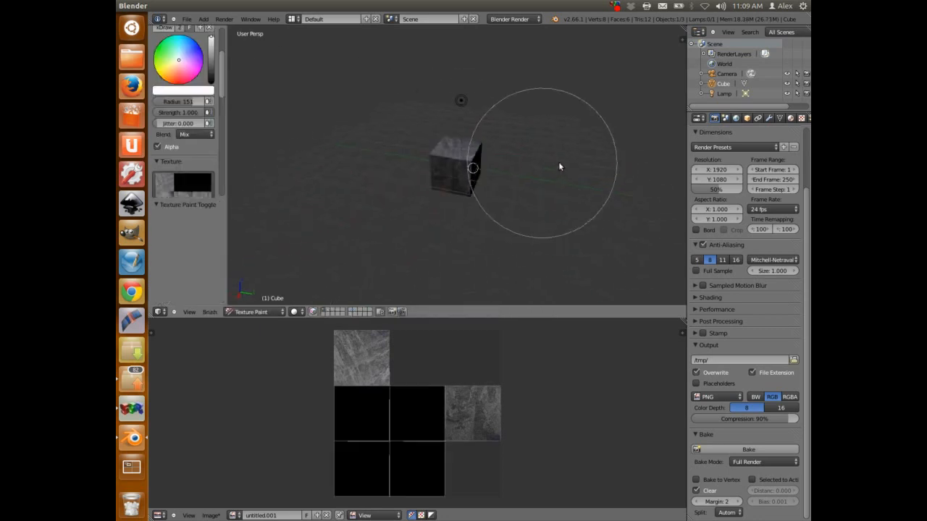
mouse_move(555, 172)
middle_down()
mouse_move(448, 167)
mouse_move(458, 158)
mouse_move(493, 203)
mouse_move(451, 180)
mouse_move(448, 155)
mouse_move(350, 137)
mouse_move(425, 197)
mouse_move(354, 213)
mouse_move(424, 207)
mouse_move(372, 180)
mouse_move(454, 224)
mouse_move(545, 228)
mouse_move(594, 211)
mouse_move(436, 176)
mouse_move(489, 201)
mouse_move(464, 177)
mouse_move(499, 163)
mouse_move(396, 167)
mouse_move(478, 189)
mouse_move(446, 182)
middle_up()
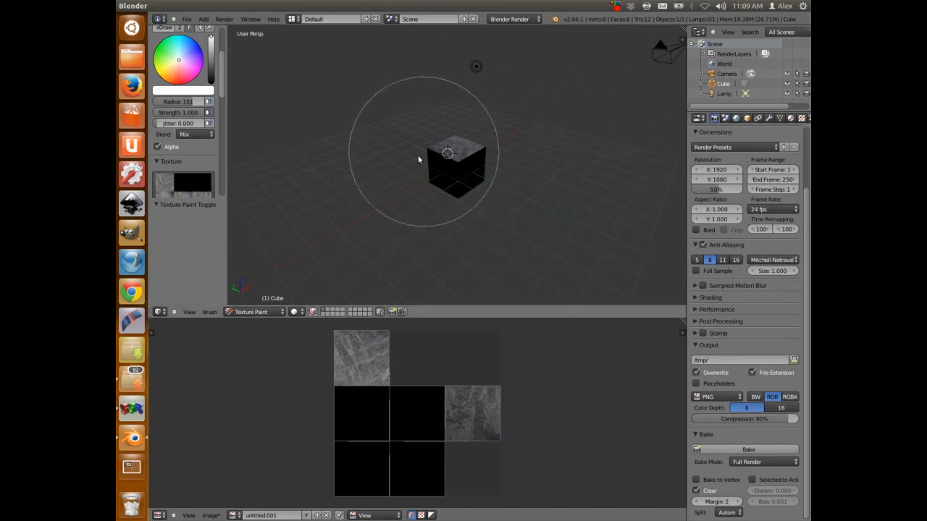
middle_drag(414, 164, 569, 155)
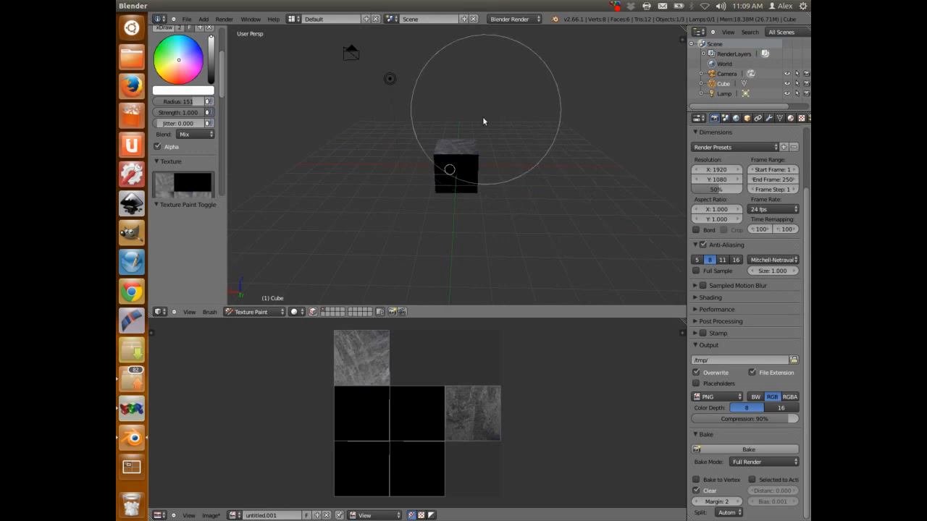
Step: Start saving the baked image to the Desktop folder as a PNG and open its file name for editing
click(211, 515)
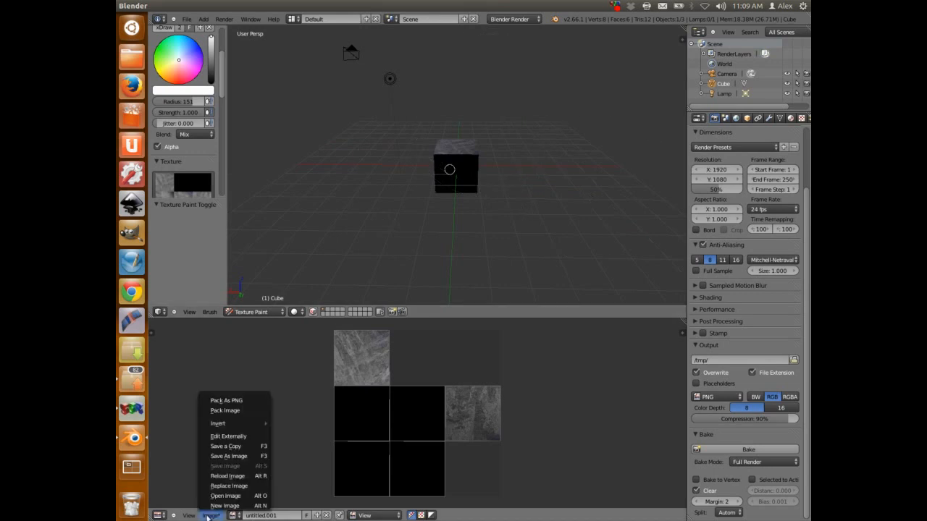
click(228, 456)
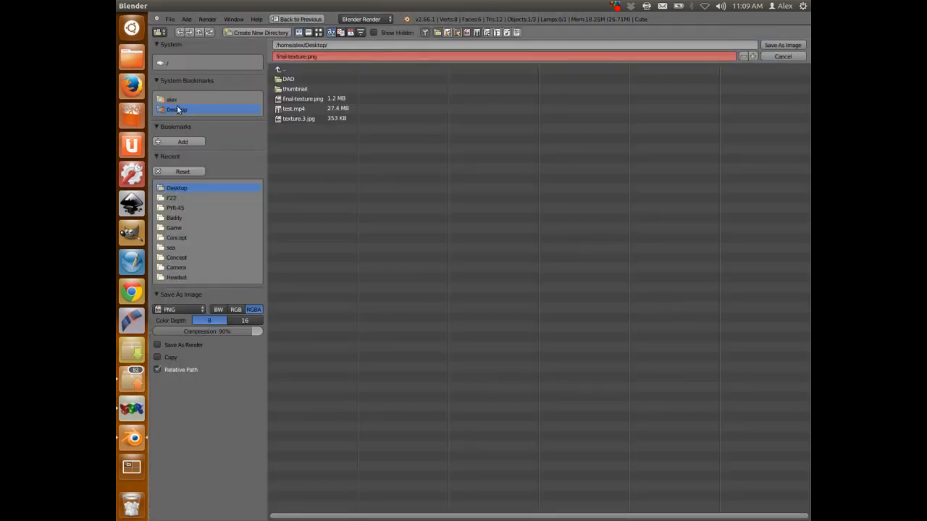
click(337, 55)
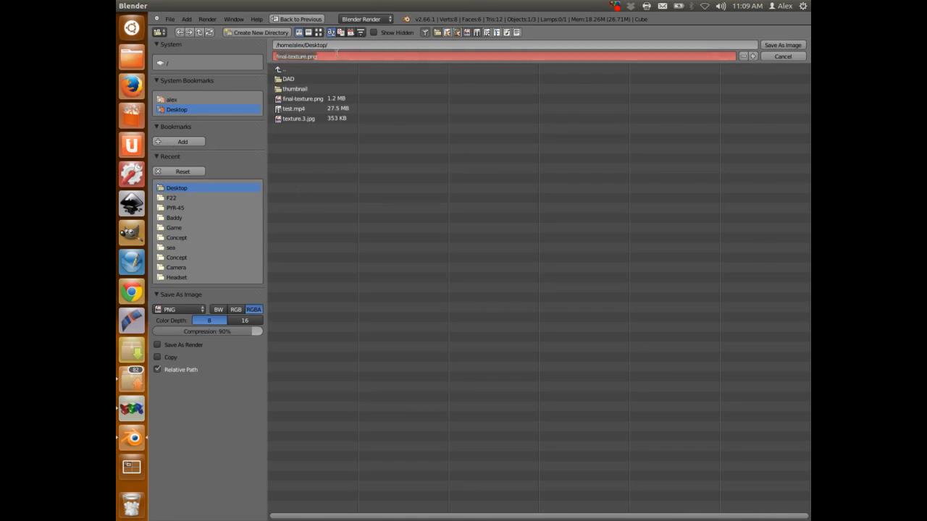